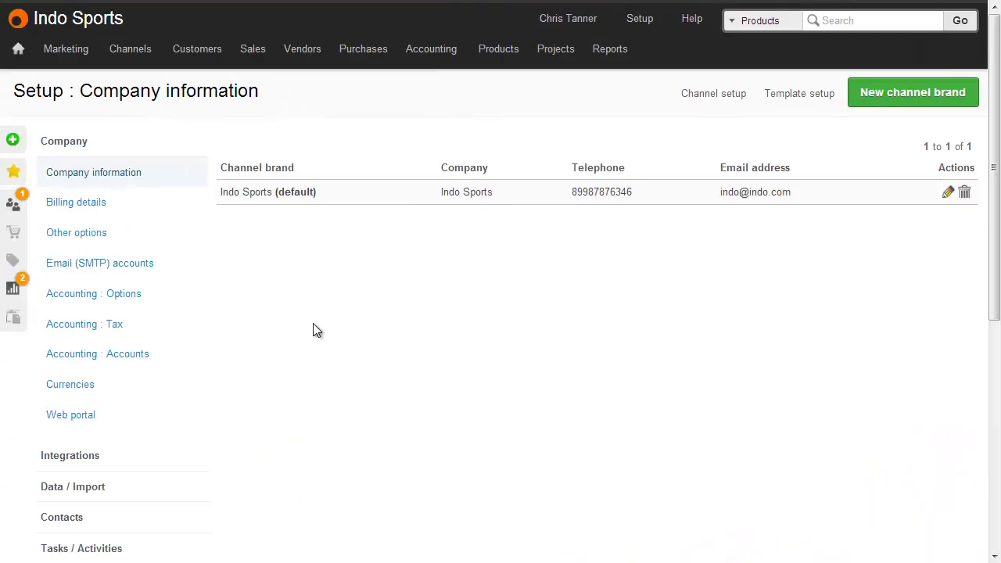
Step: Enable Product Seasons in the Products / Inventory settings and save the changes
scroll(313, 329, down, 4)
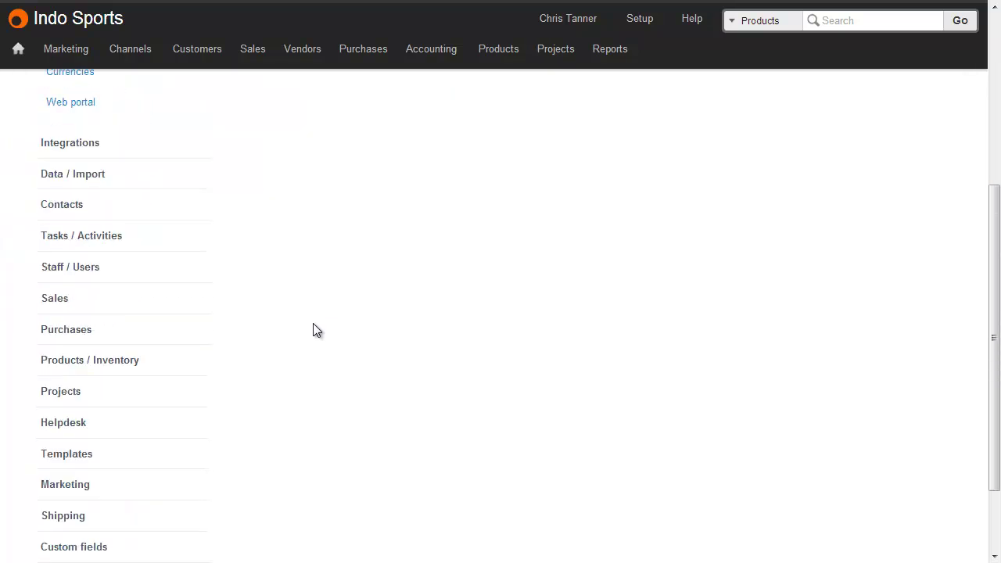
click(130, 360)
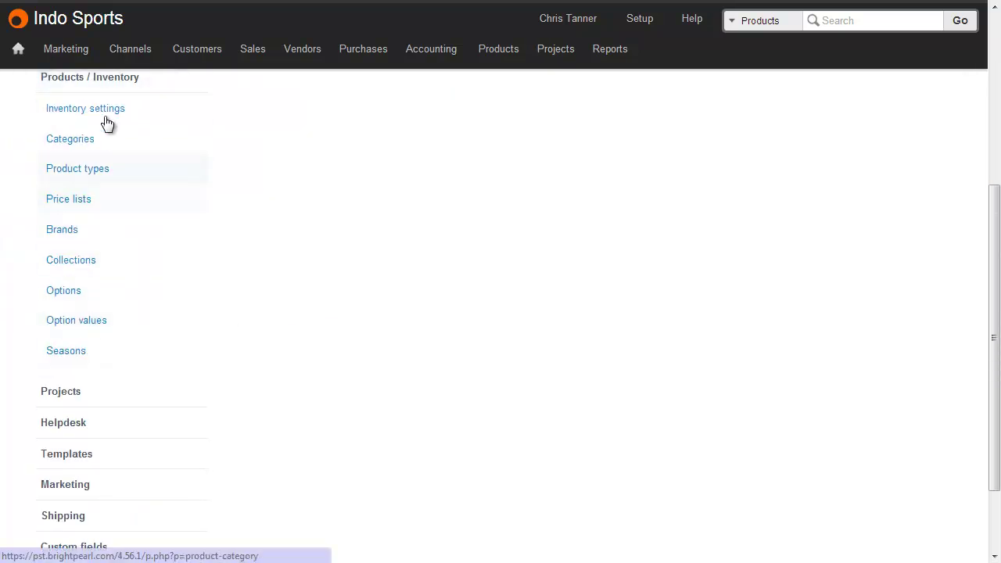
click(106, 111)
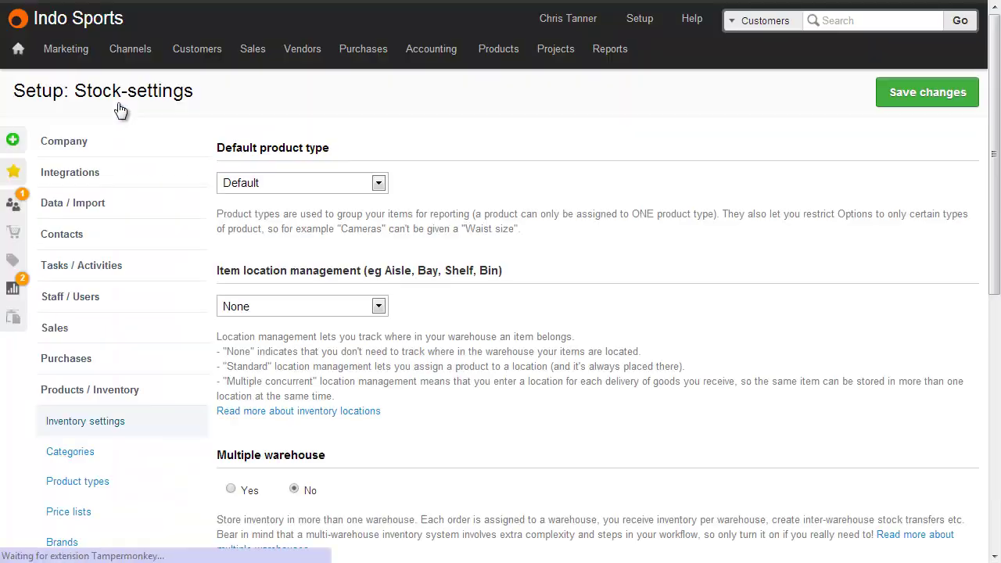
scroll(527, 187, down, 5)
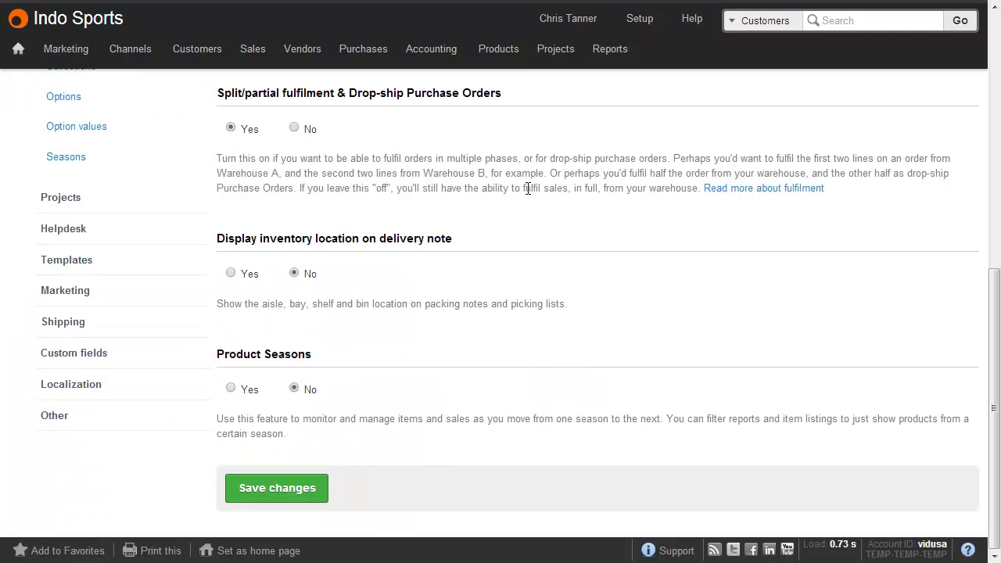
click(231, 388)
scroll(261, 496, down, 3)
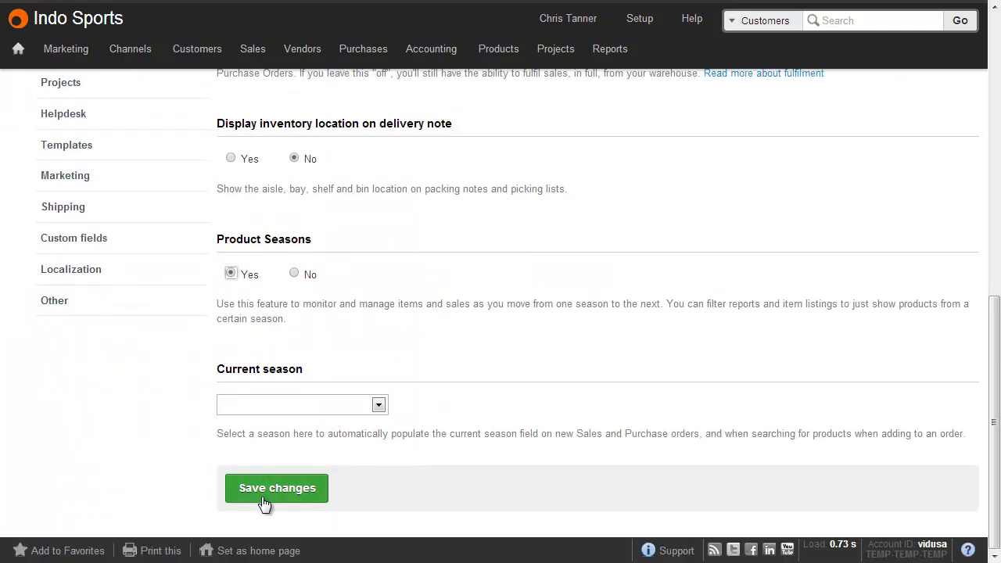
click(273, 491)
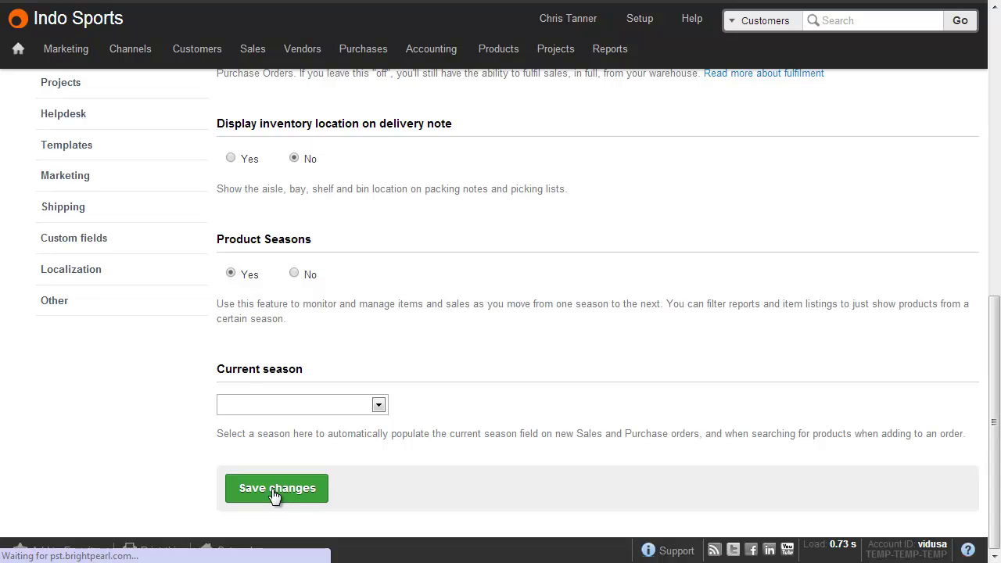
Step: Add a new product season named "Spring 2013" in the Seasons setup and save it
scroll(254, 442, down, 3)
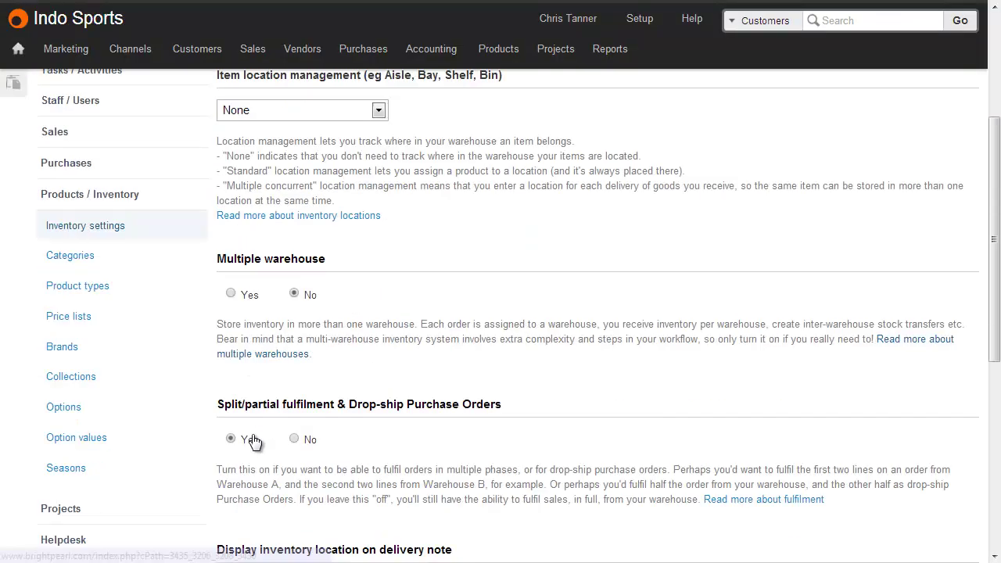
scroll(254, 442, down, 2)
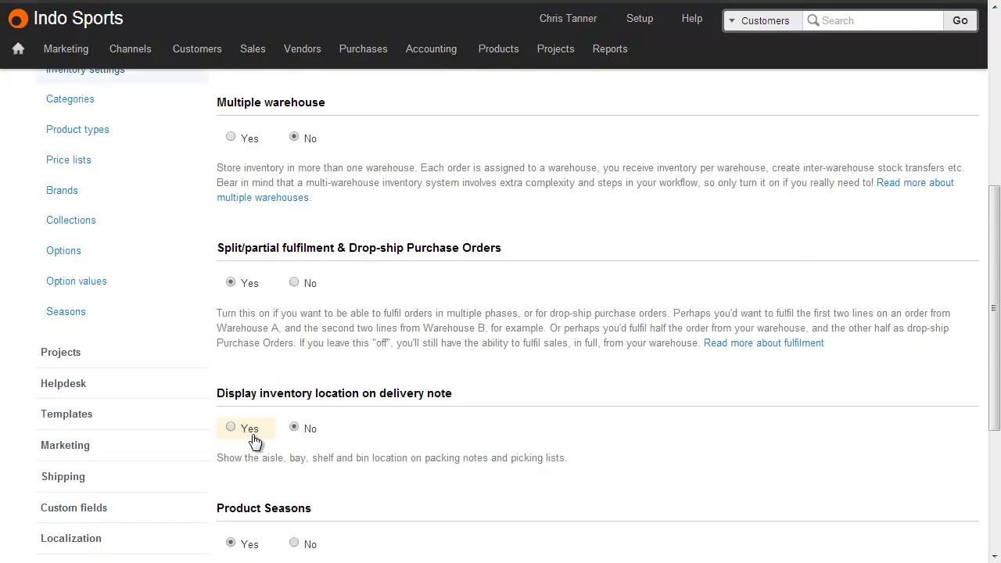
click(137, 322)
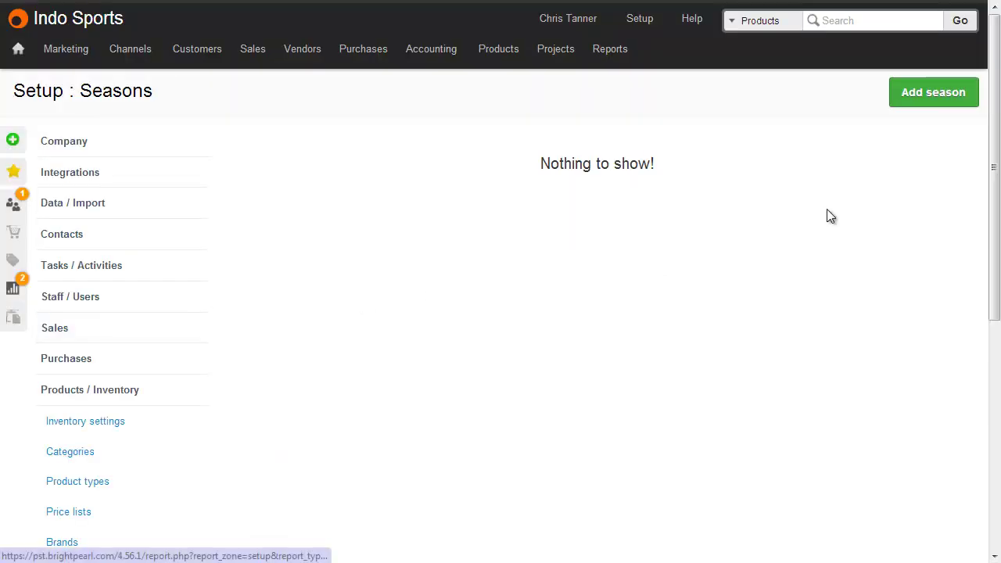
click(956, 104)
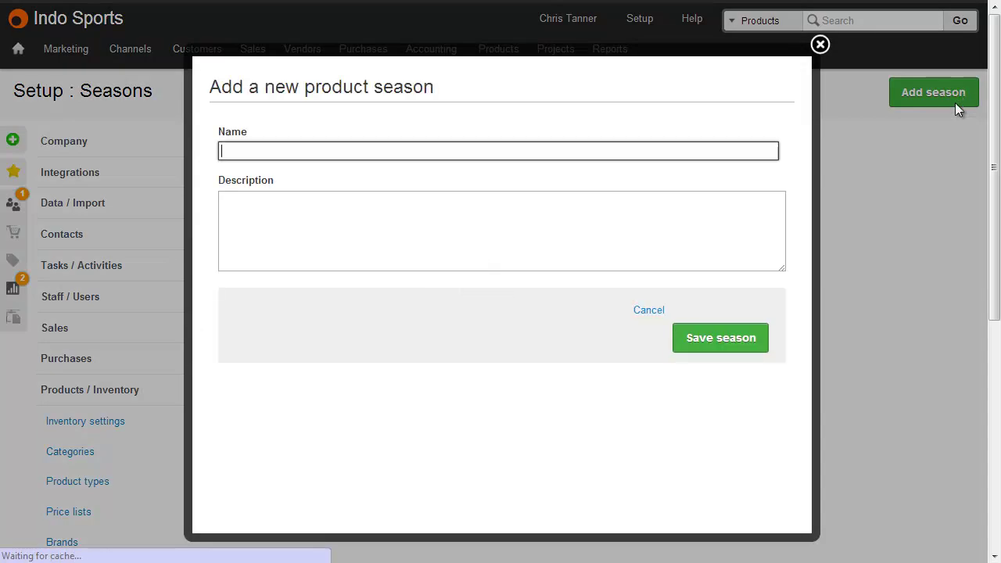
text(Spring )
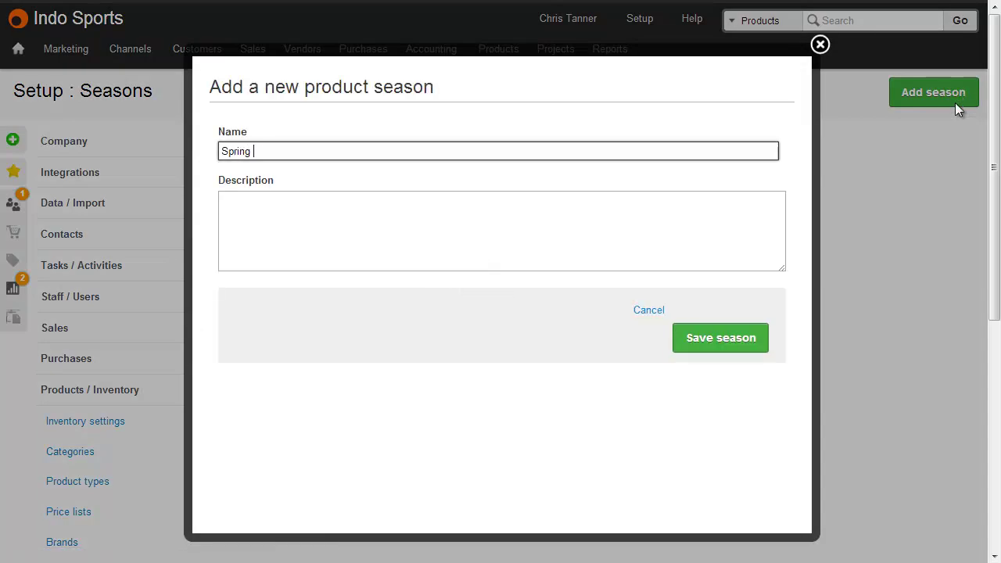
text(2013)
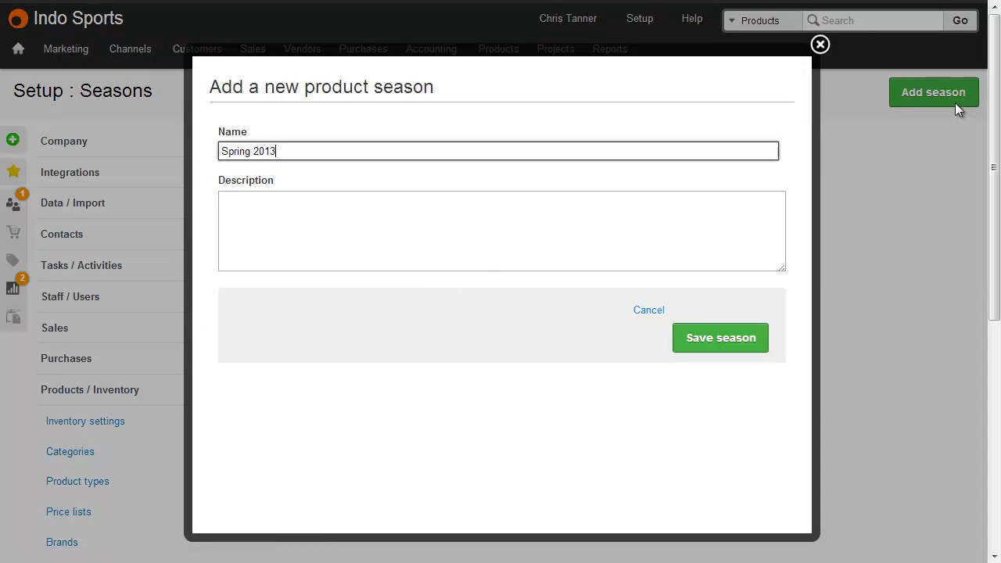
click(755, 337)
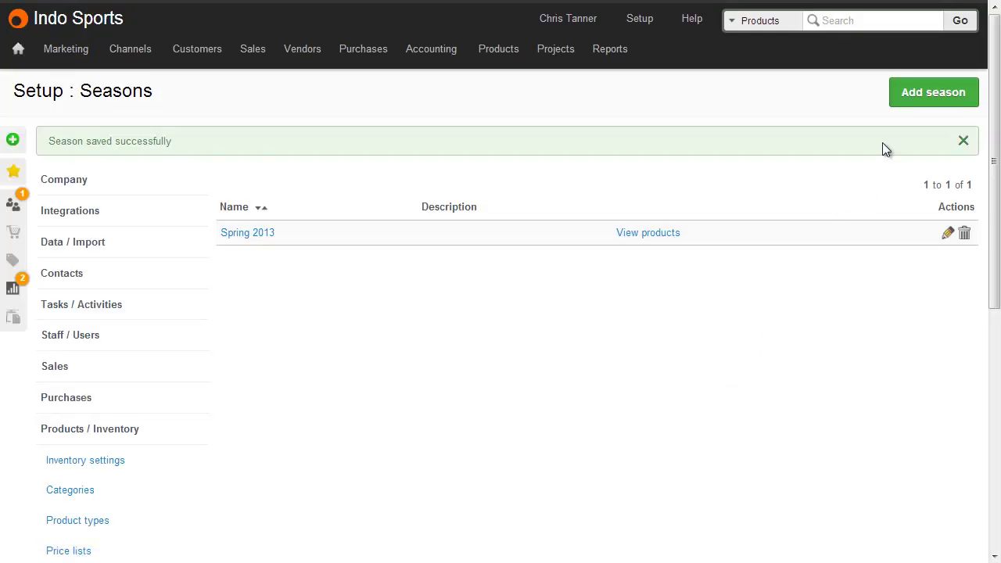
Step: Add two more product seasons named "Summer 2013" and "Archived"
click(914, 93)
text(Summ)
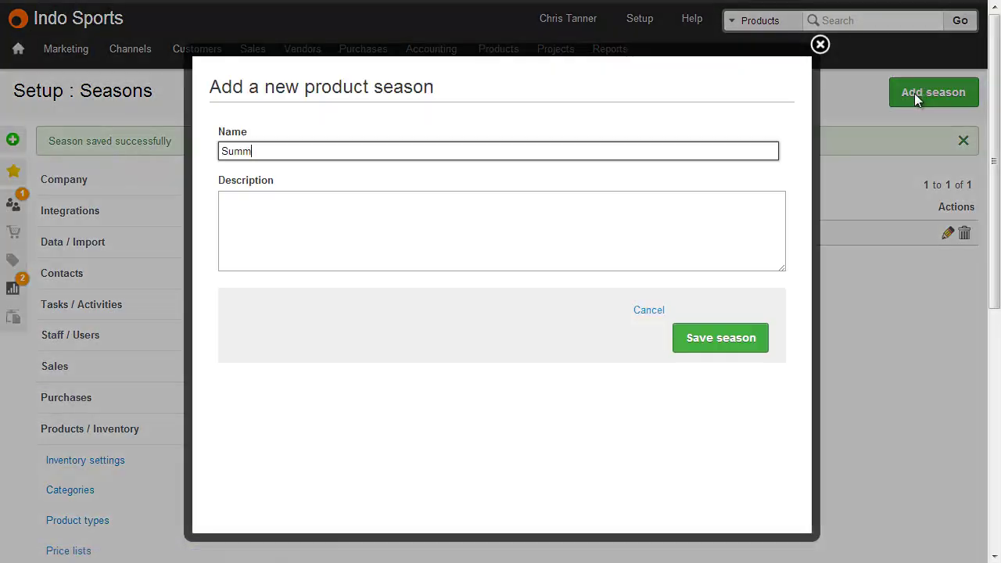
text(er 2013)
key(Return)
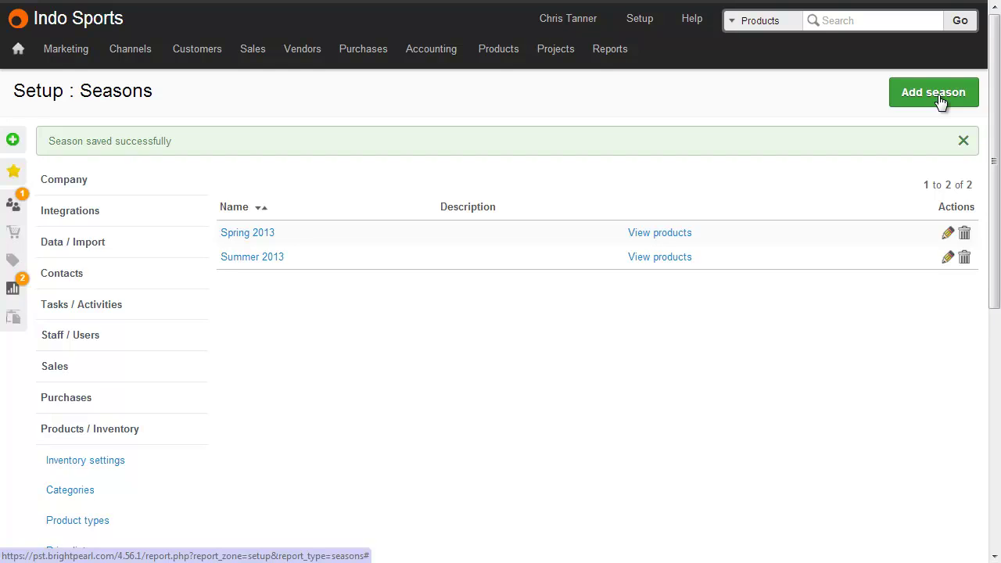
click(939, 97)
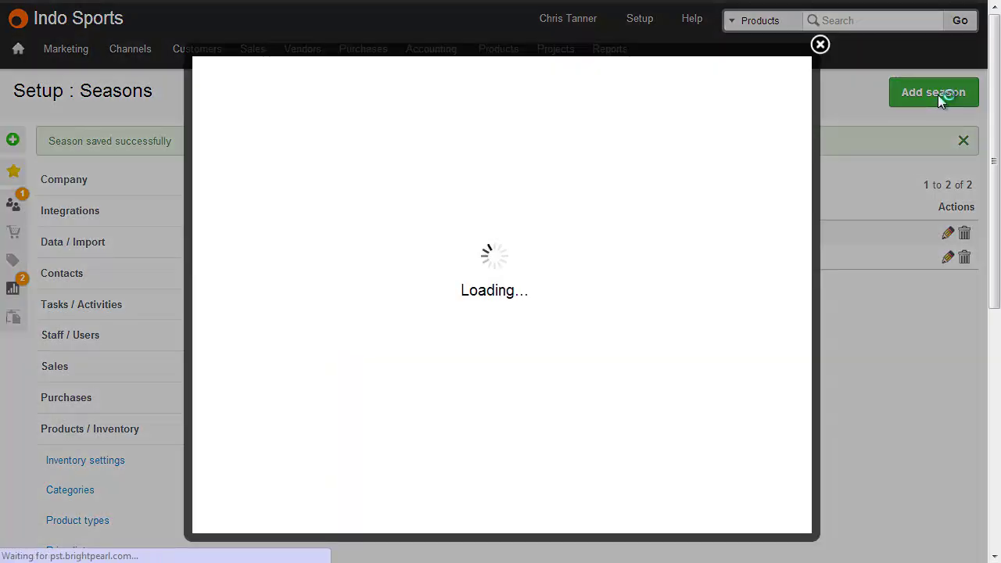
text(Archived)
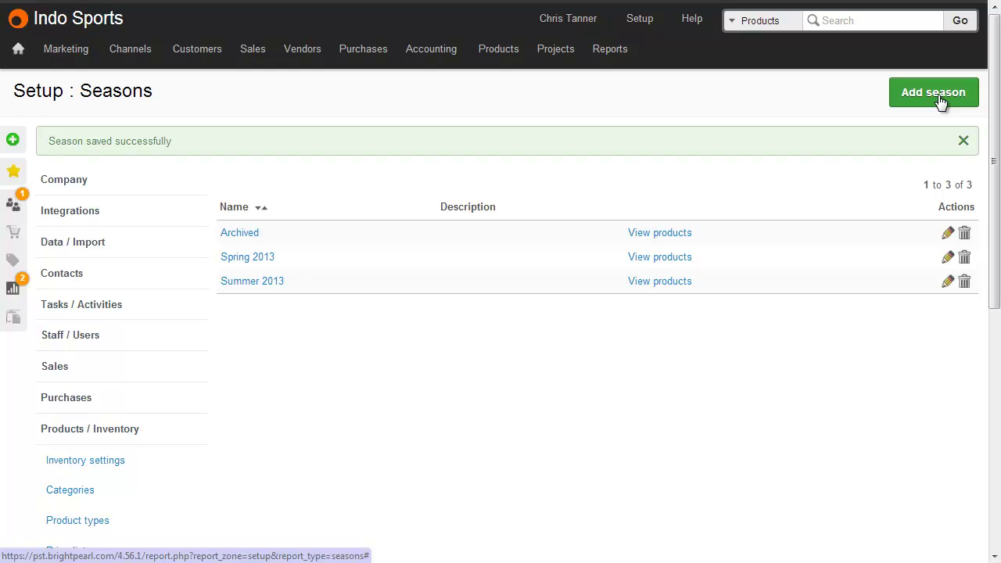
Step: Return to the inventory settings and open the choices for the current season
click(50, 464)
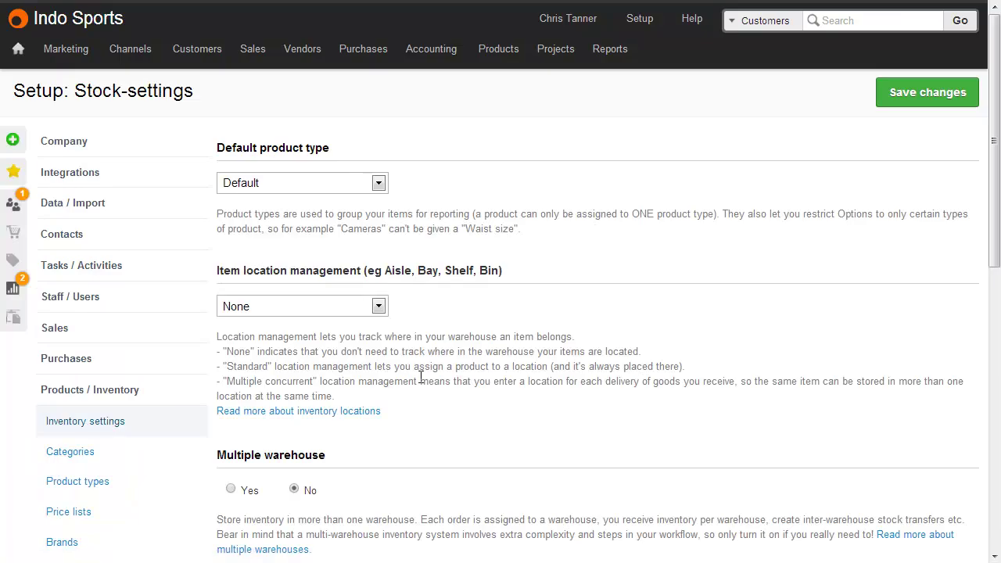
scroll(420, 376, down, 10)
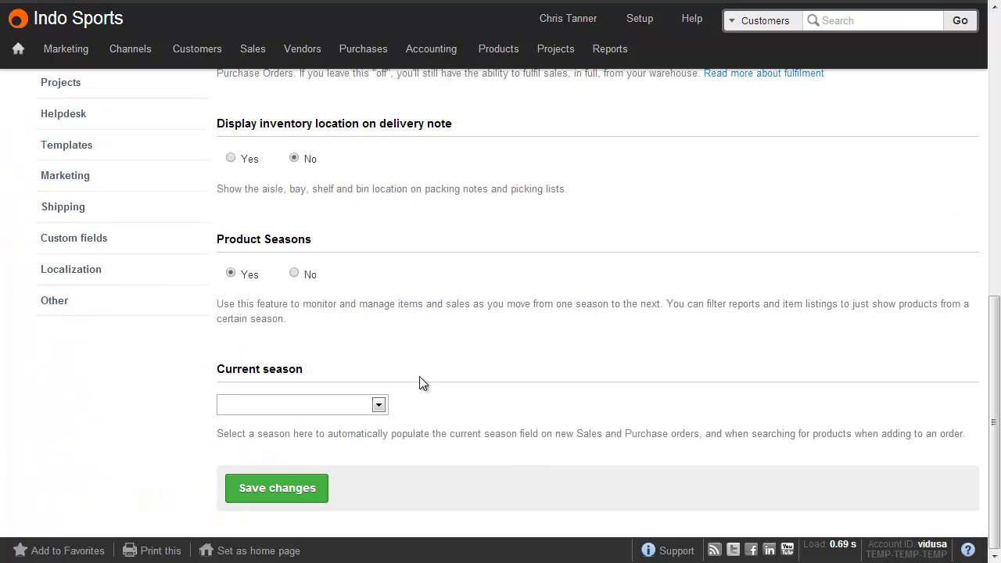
click(375, 406)
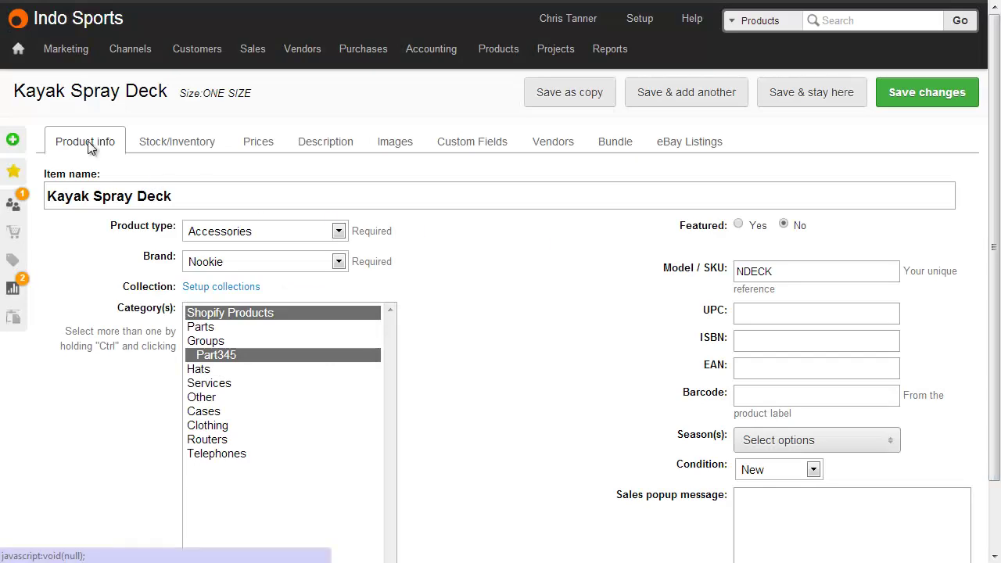
Step: Assign the seasons Spring 2013 and Summer 2013 to the Kayak Spray Deck product and save the changes
scroll(673, 374, down, 1)
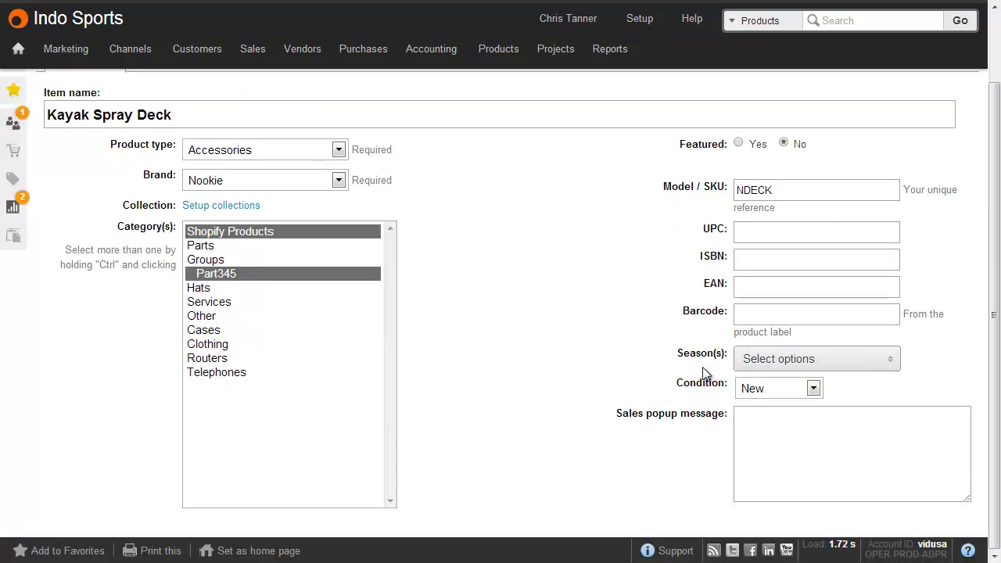
click(770, 359)
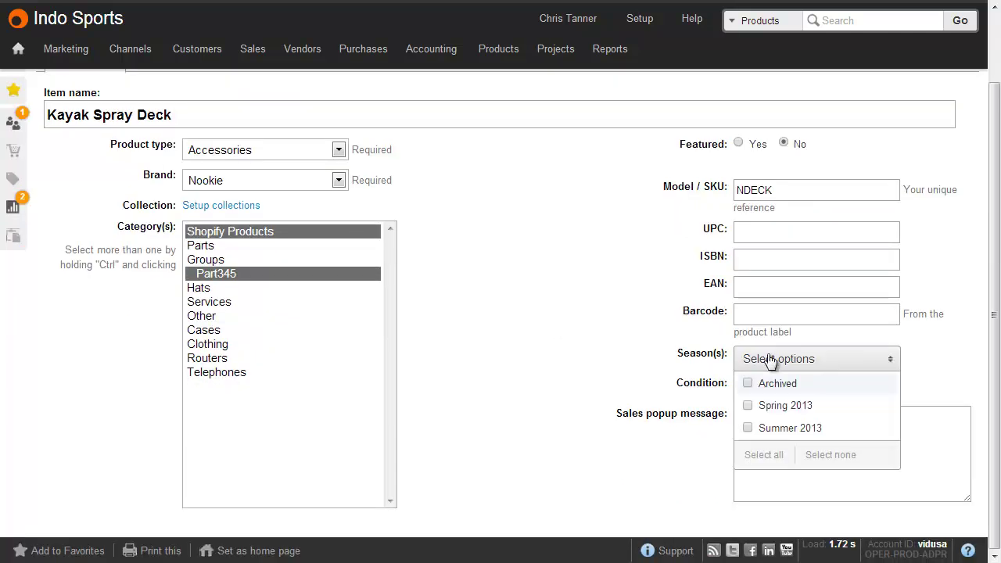
click(785, 408)
click(785, 429)
click(706, 459)
scroll(704, 459, up, 1)
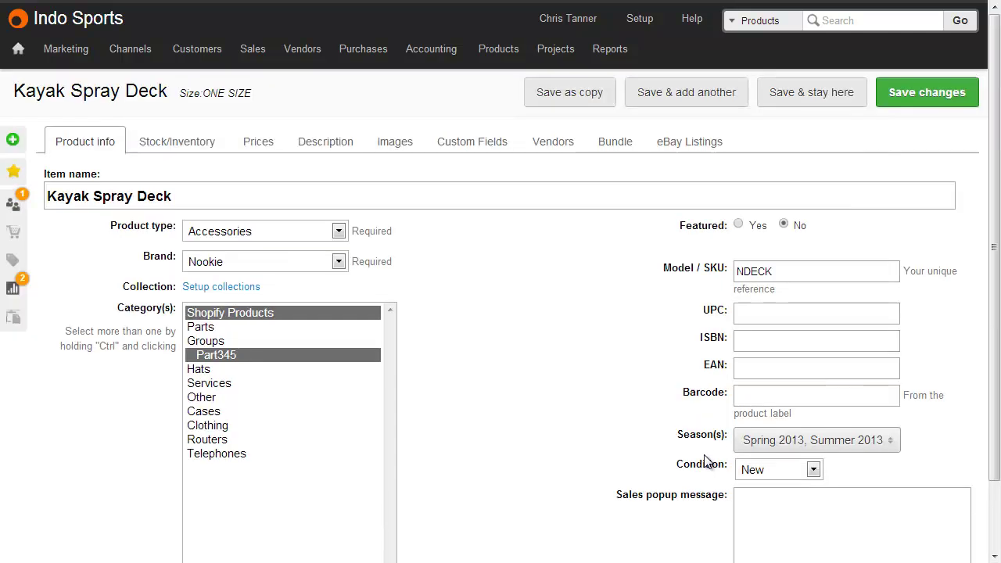
click(907, 100)
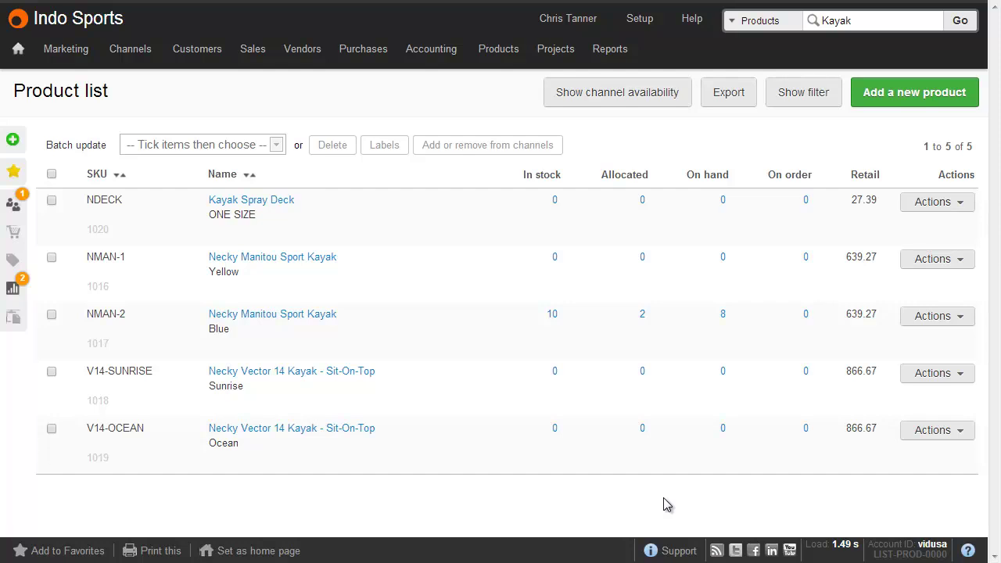
Step: Batch update all products in the Kayak list with the seasons Spring 2013 and Summer 2013
click(51, 173)
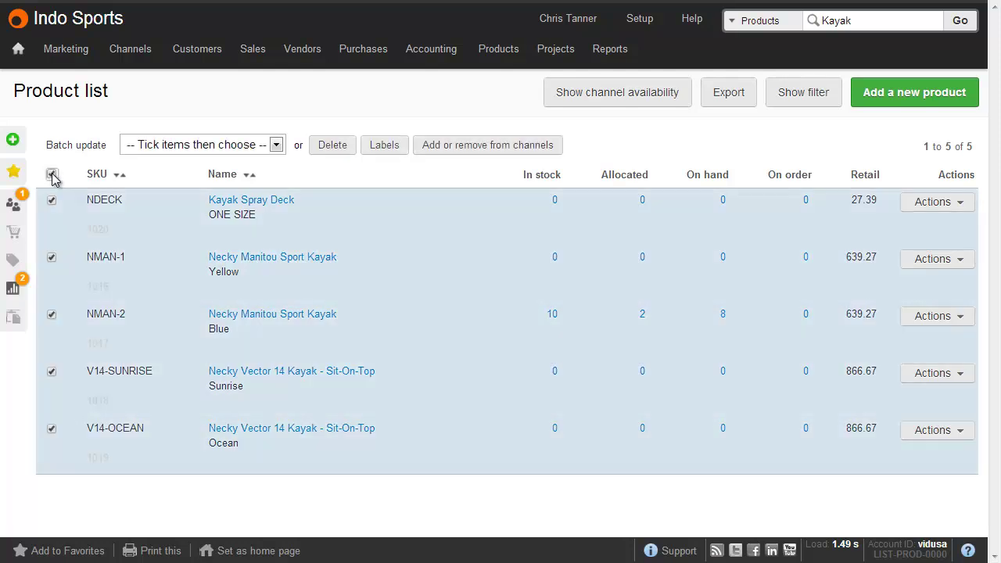
click(162, 146)
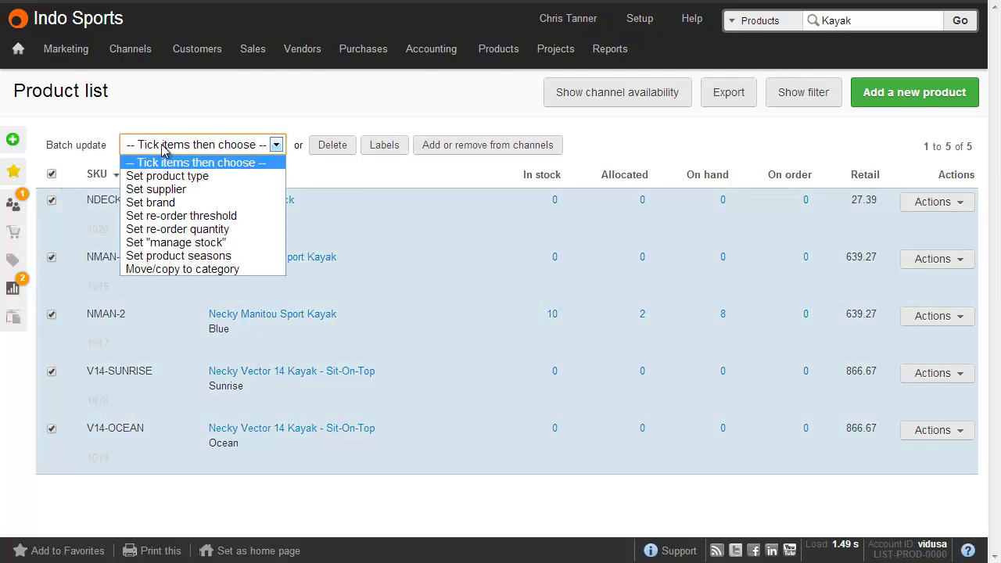
click(162, 255)
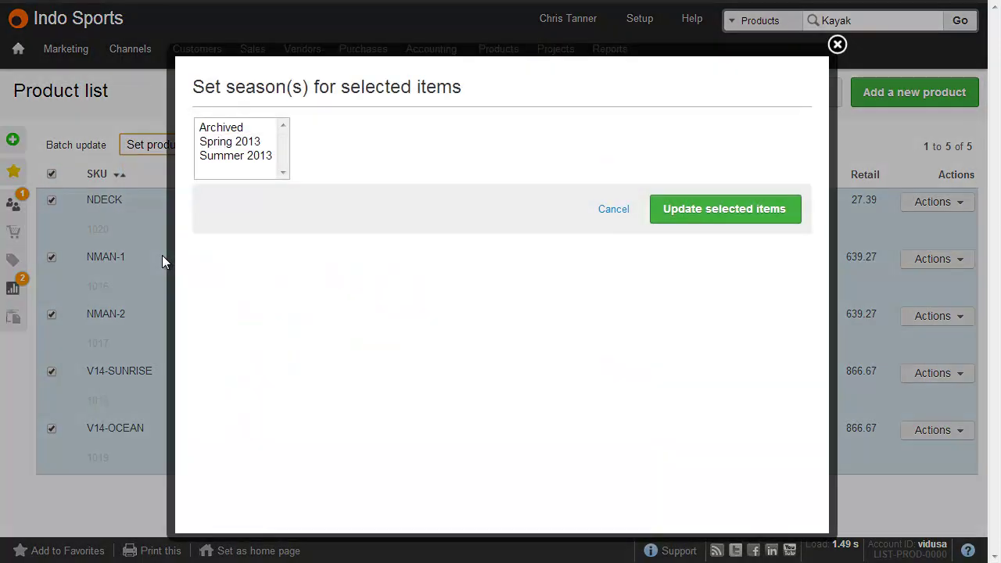
click(216, 144)
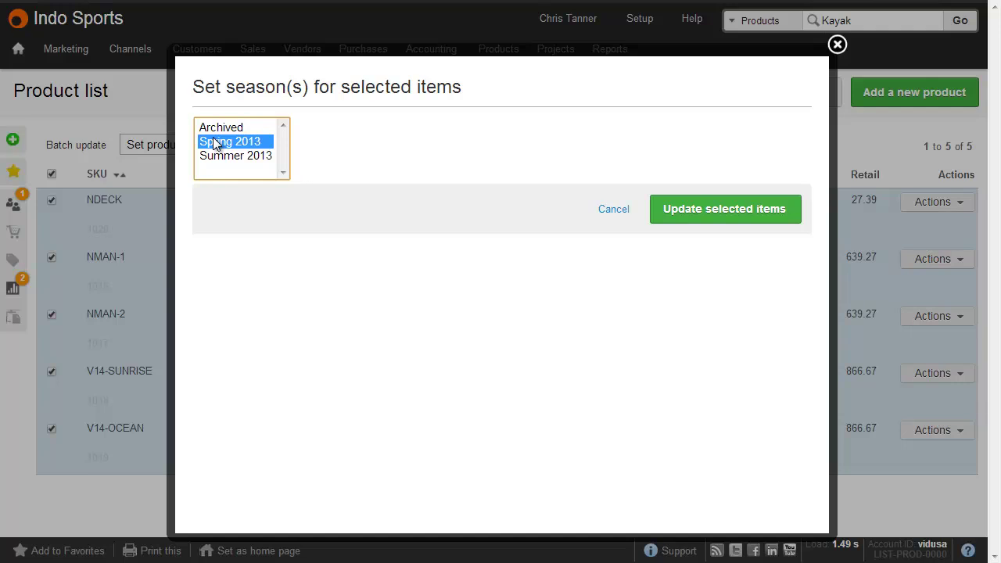
ctrl+click(214, 160)
ctrl+click(212, 158)
ctrl+click(214, 149)
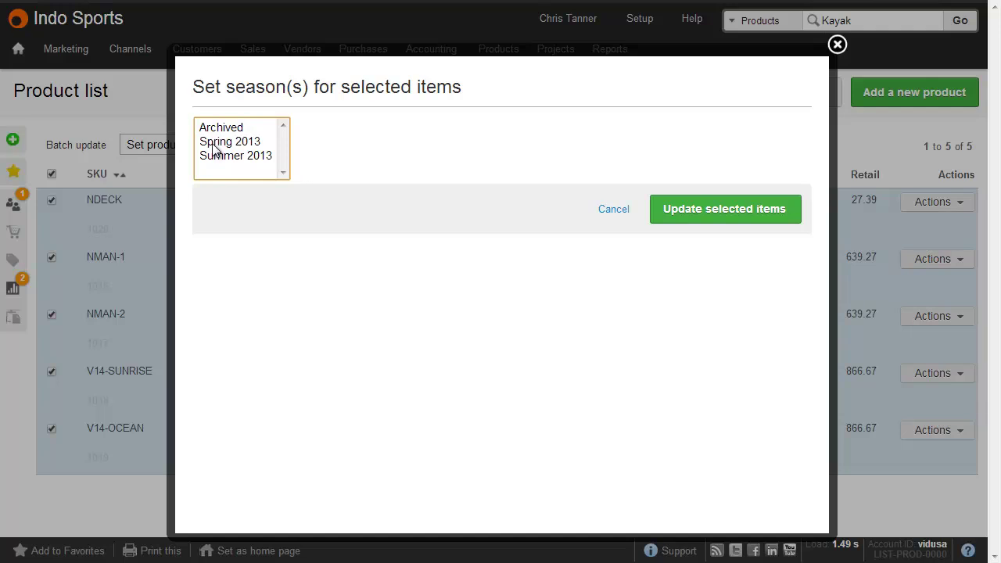
ctrl+click(213, 148)
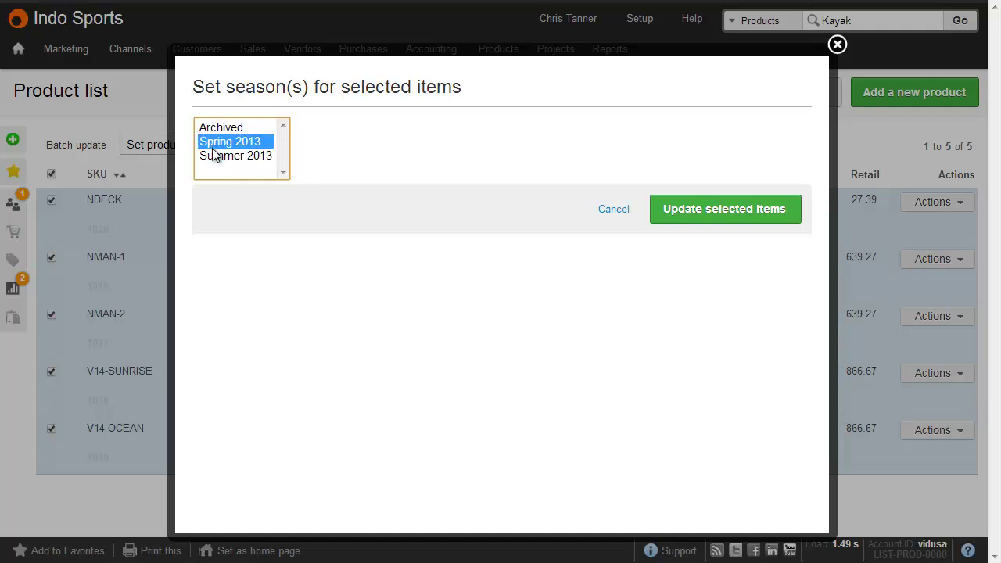
ctrl+click(213, 157)
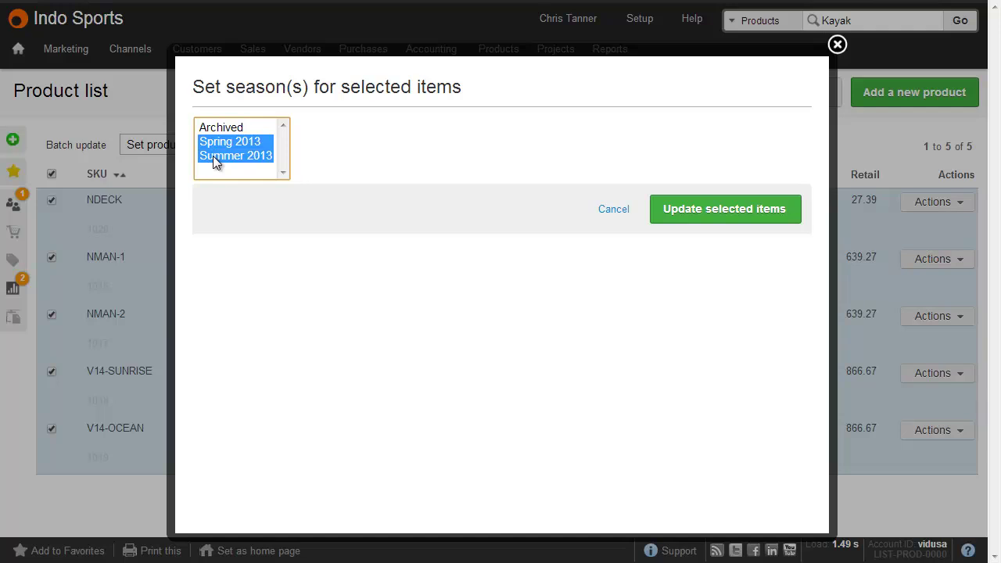
click(724, 217)
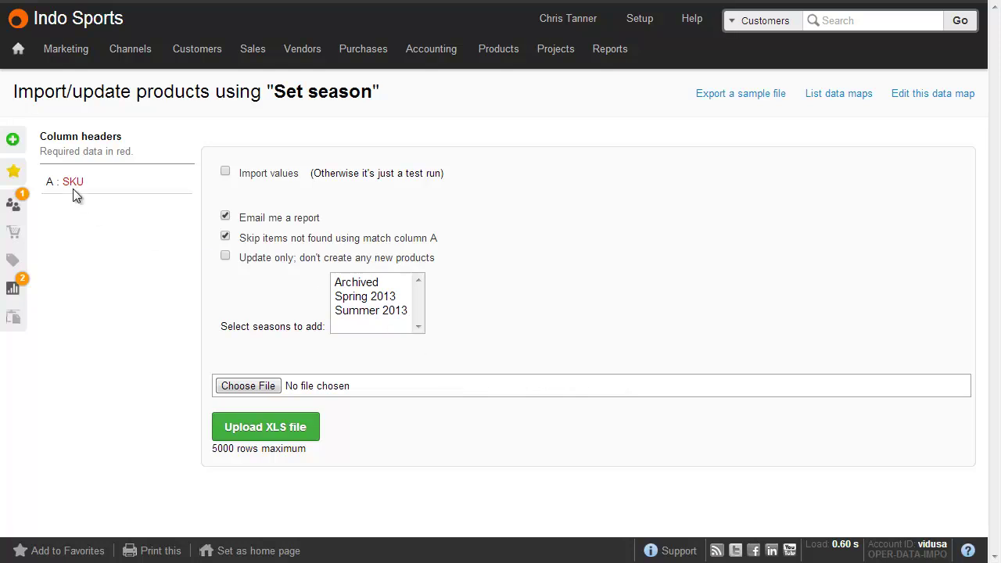
Step: Configure the "Set season" import to add Spring 2013 and Summer 2013, with skipping unmatched items off and update only and import values on
click(365, 297)
ctrl+click(375, 312)
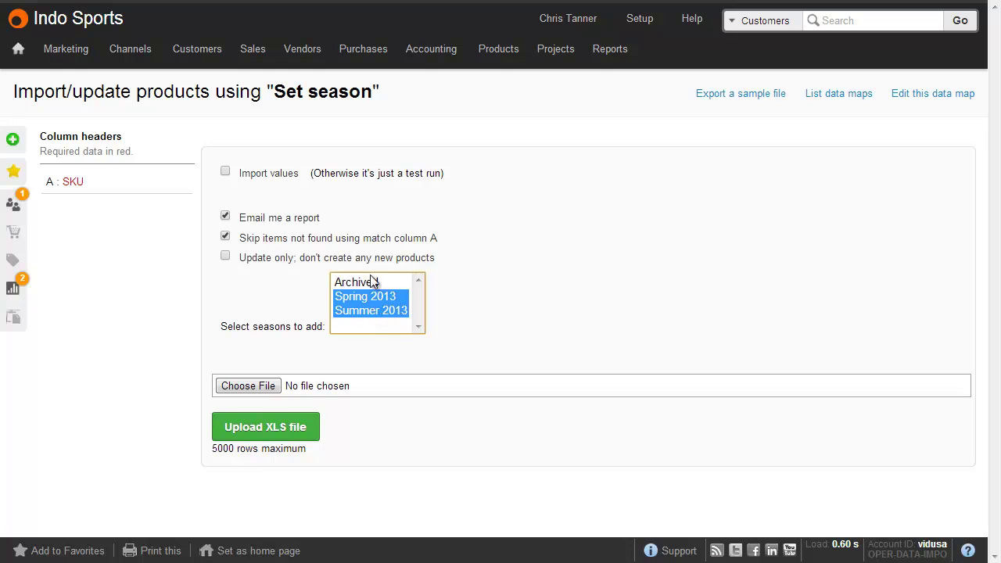
click(350, 235)
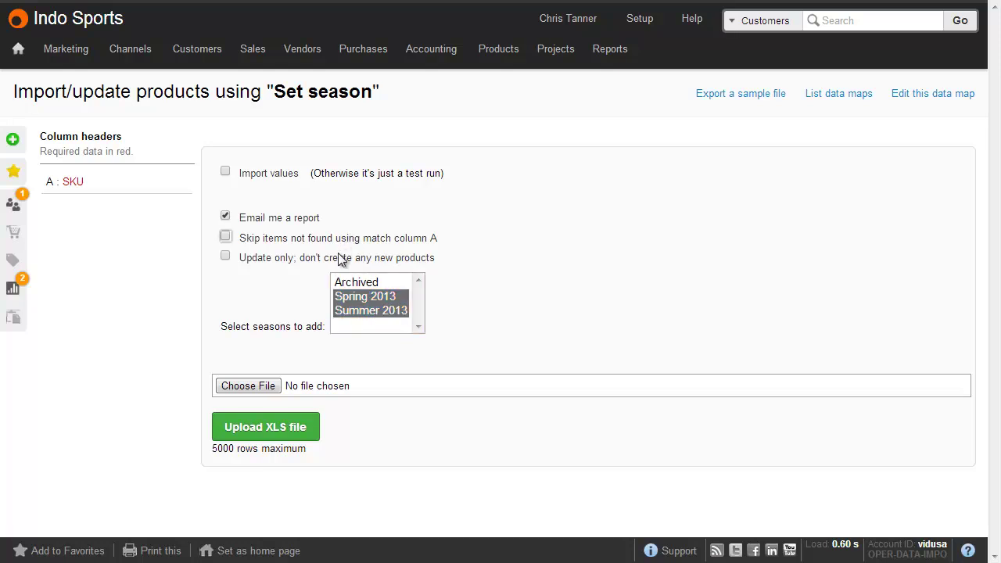
click(336, 262)
click(288, 177)
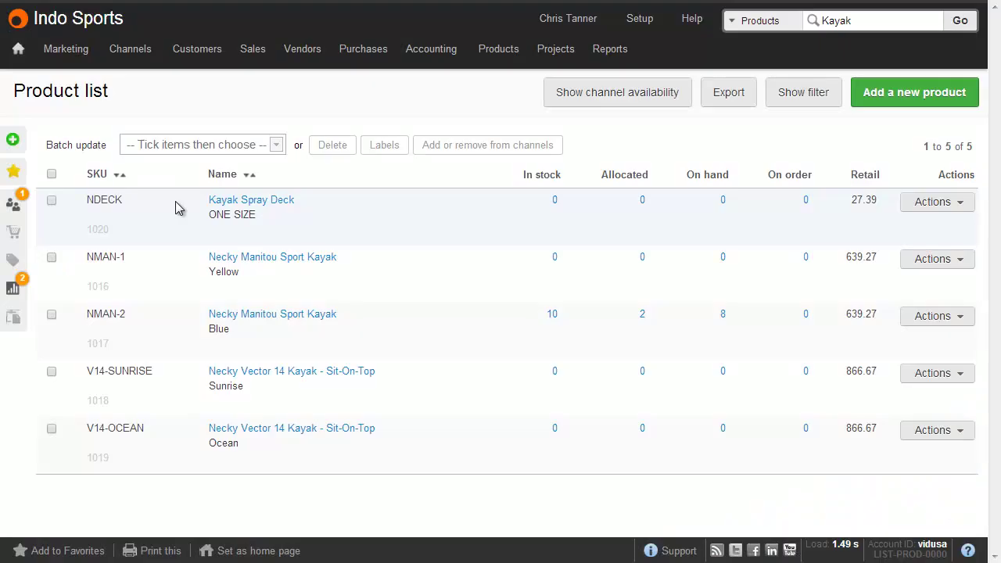
Step: Batch update the Kayak Spray Deck product in the product list with the season Archived
click(51, 200)
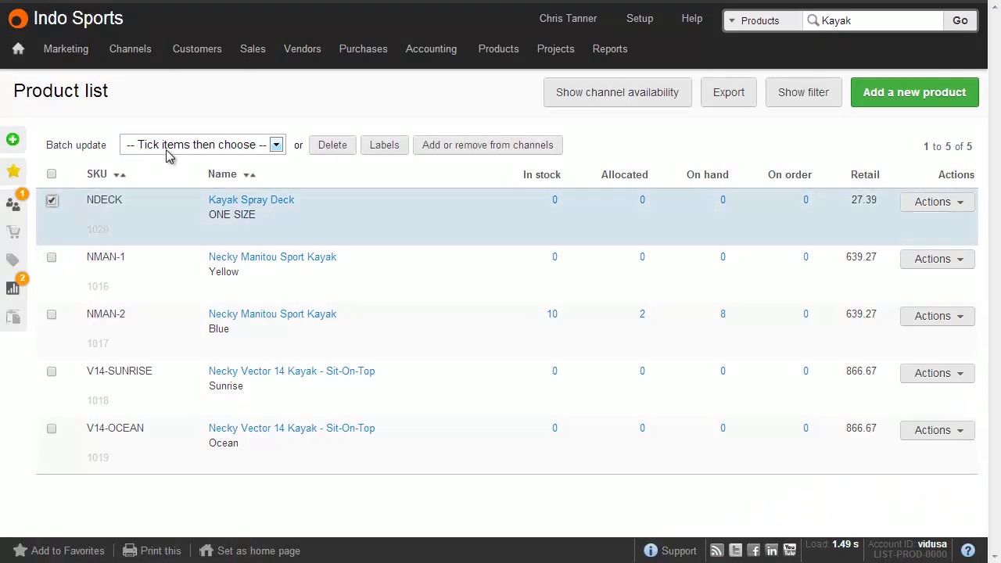
click(165, 151)
click(177, 256)
click(219, 128)
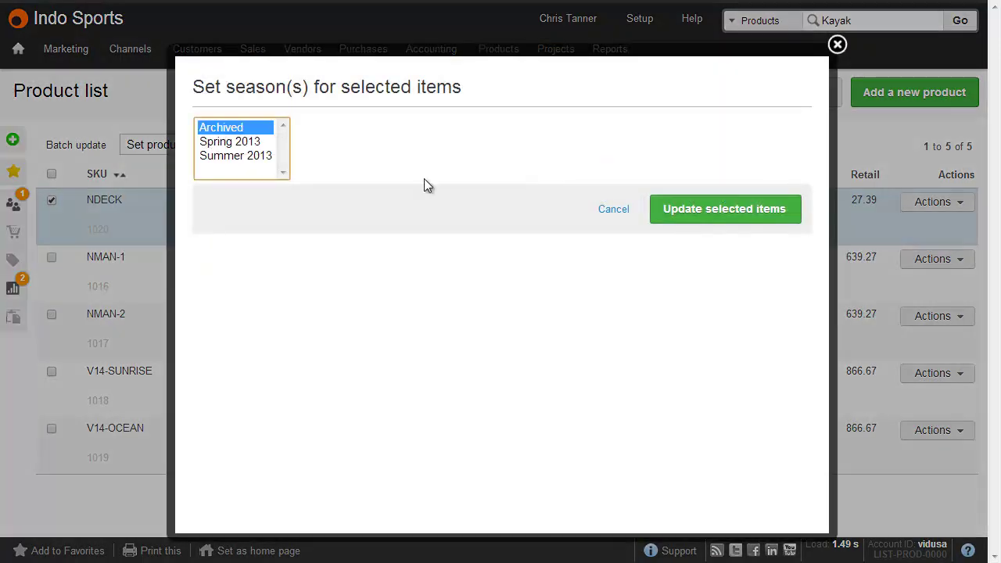
click(703, 220)
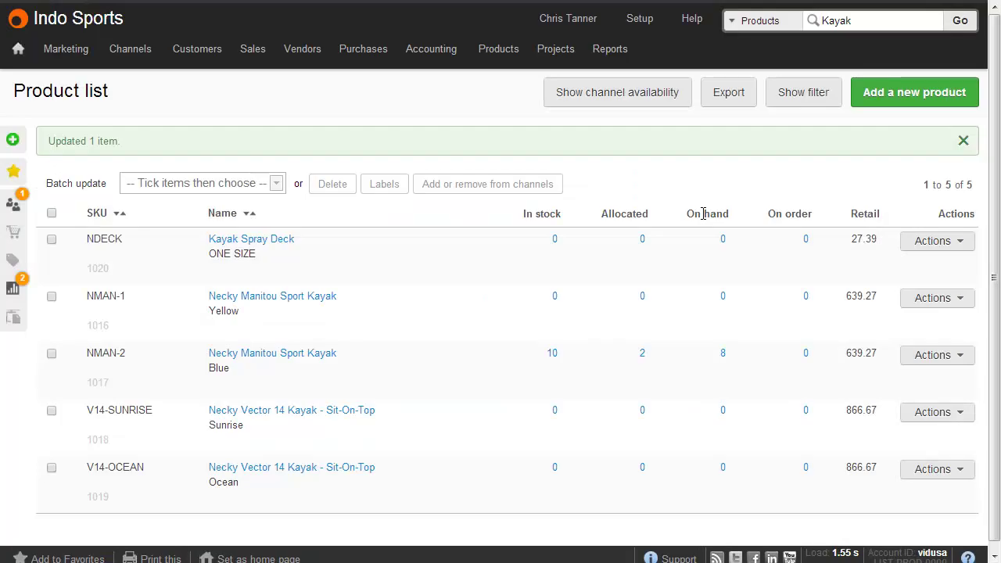
Step: Create a new sales quote for the existing customer found by searching for the first name
mouse_move(256, 61)
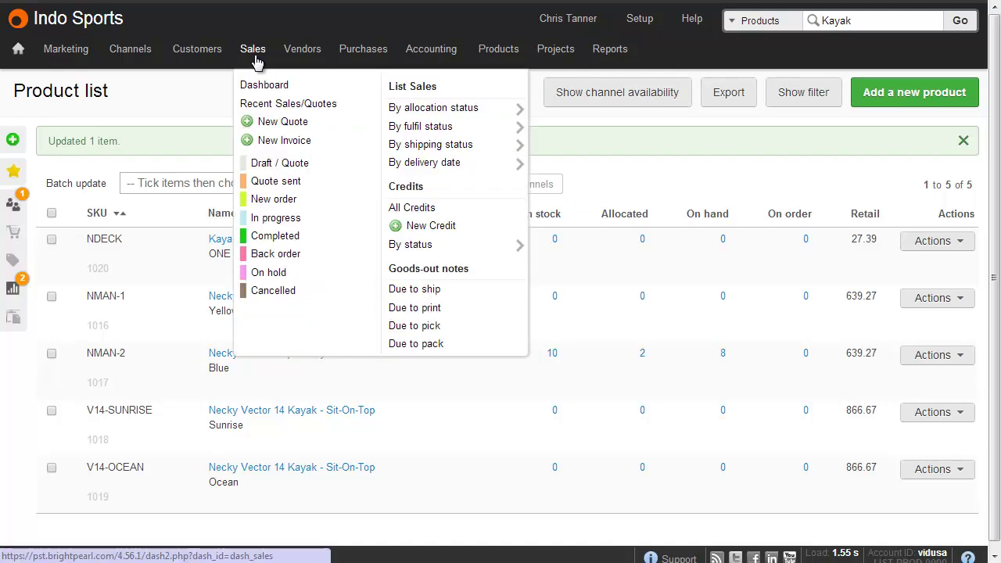
click(286, 121)
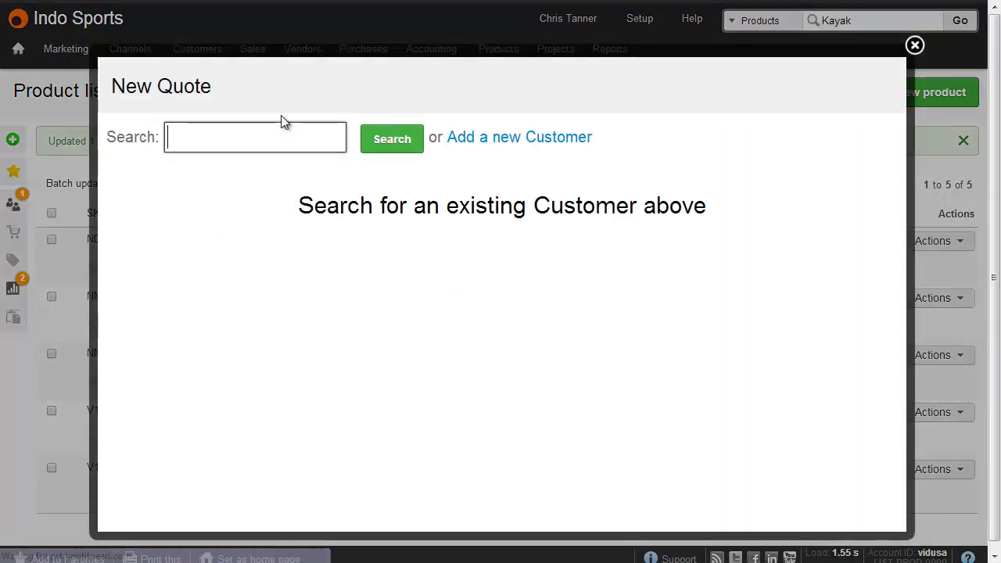
text(carl)
key(Return)
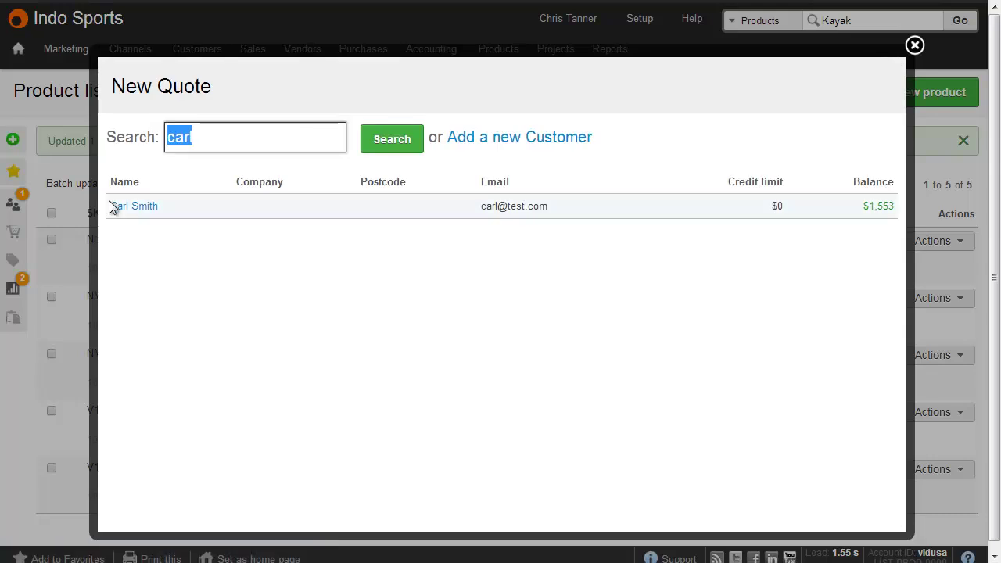
click(115, 210)
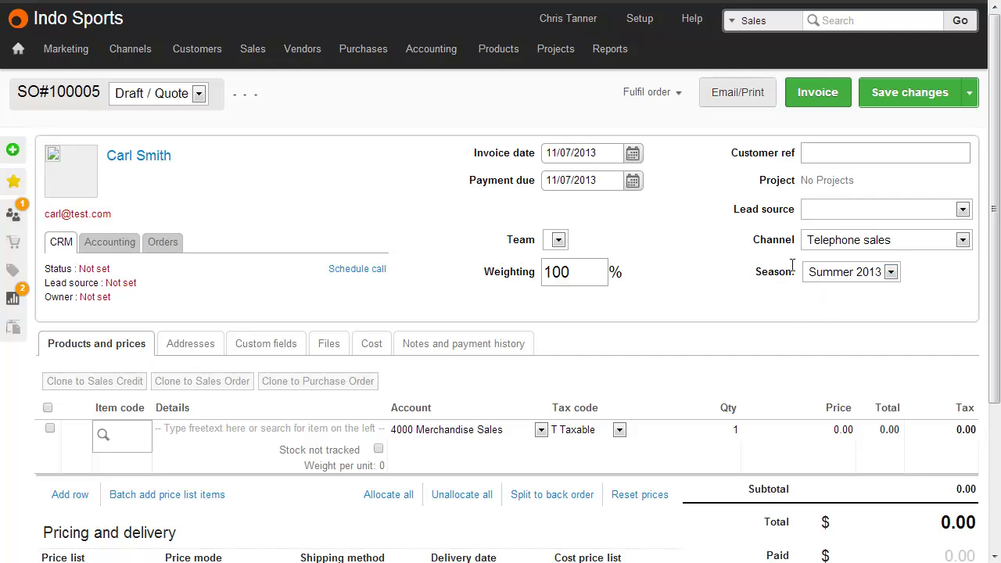
Step: Search the quote's first item row for "spray" and for "kaya", and clear the search text
click(110, 426)
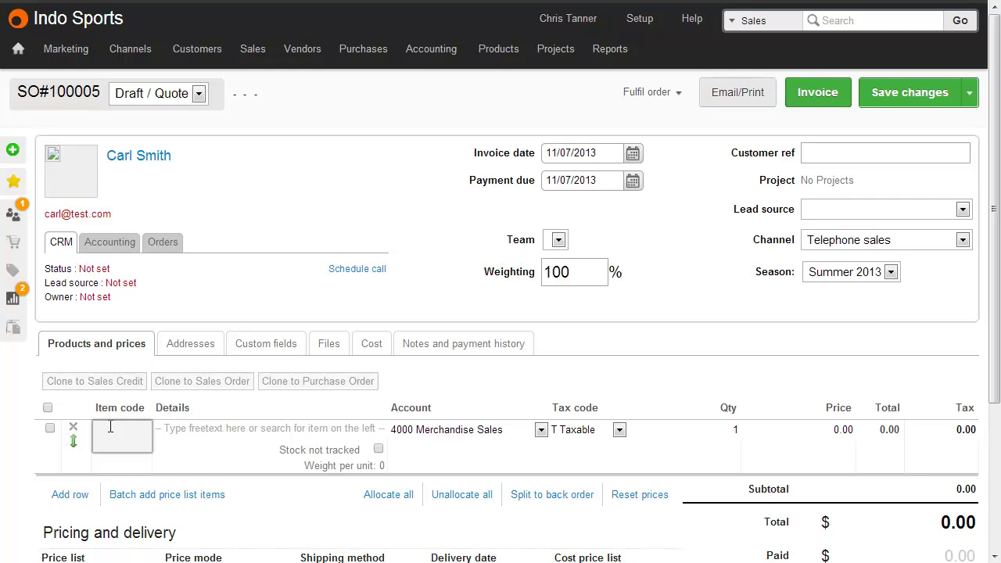
text(spray)
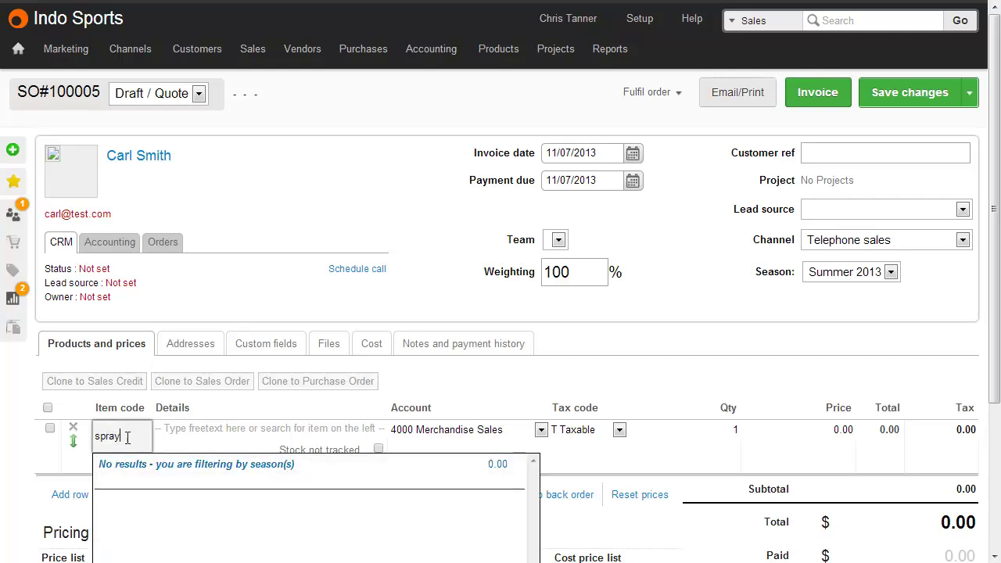
drag(127, 435, 62, 430)
text(kaya)
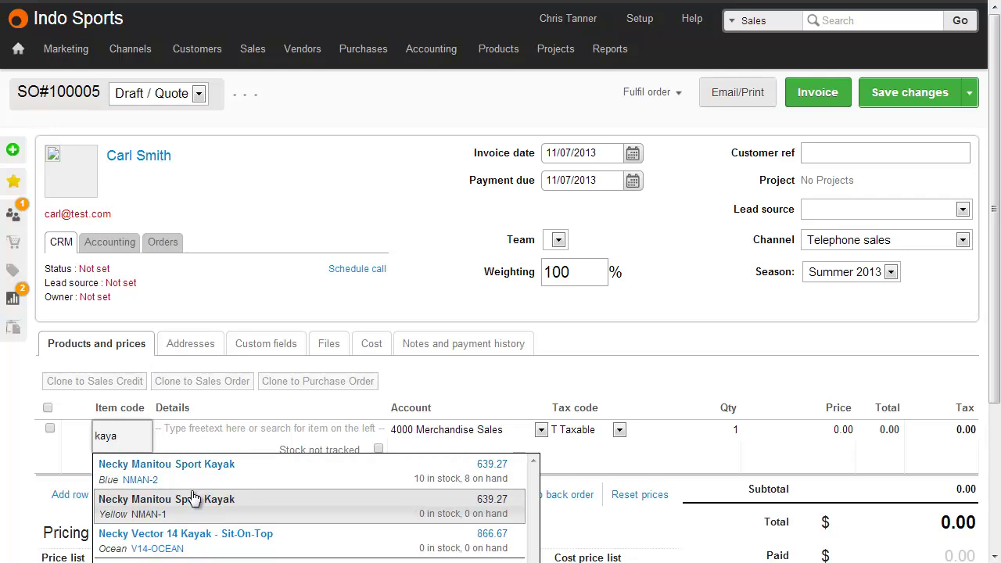
drag(120, 436, 78, 434)
key(BackSpace)
Step: Set the quote's season to blank and search the first item row for "spray"
click(852, 272)
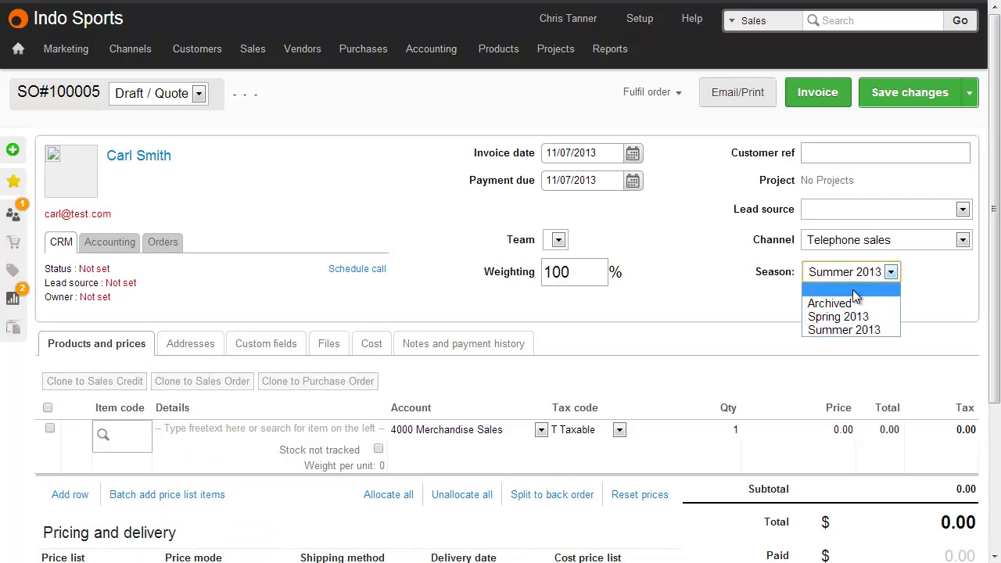
click(855, 290)
click(131, 435)
text(spray)
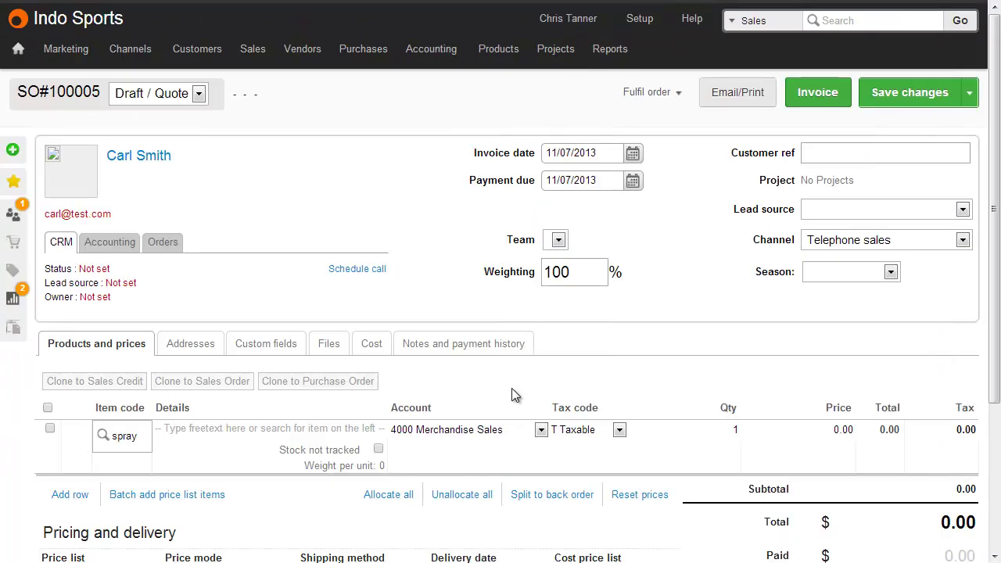
Step: Search the quote's batch add of price list items for "spray" within the Archived season
click(175, 495)
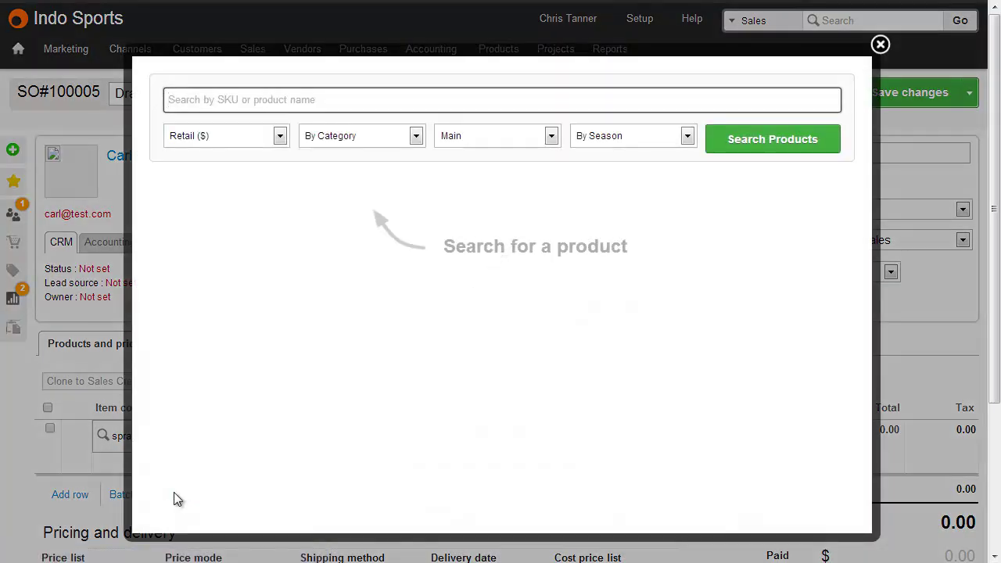
text(spray)
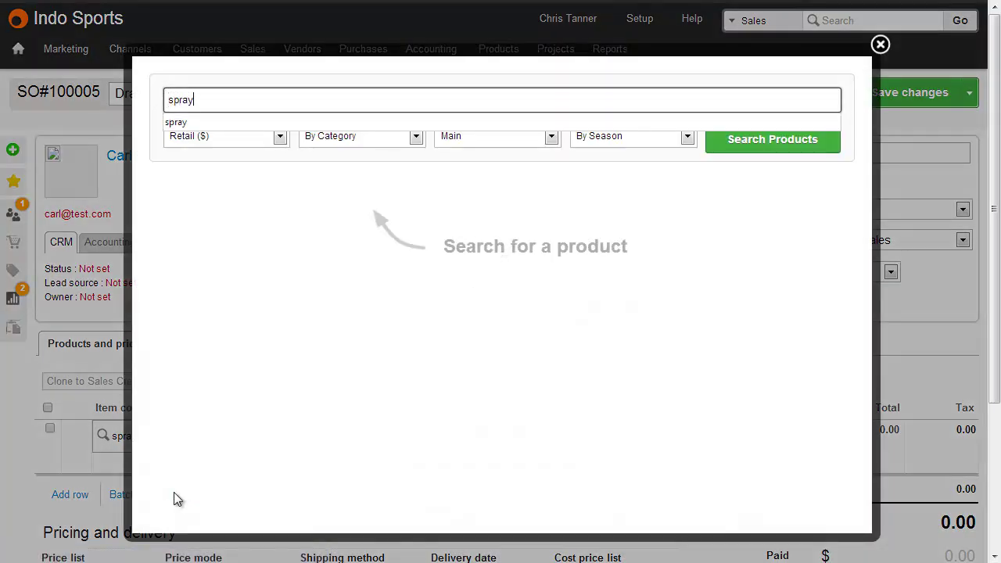
click(660, 141)
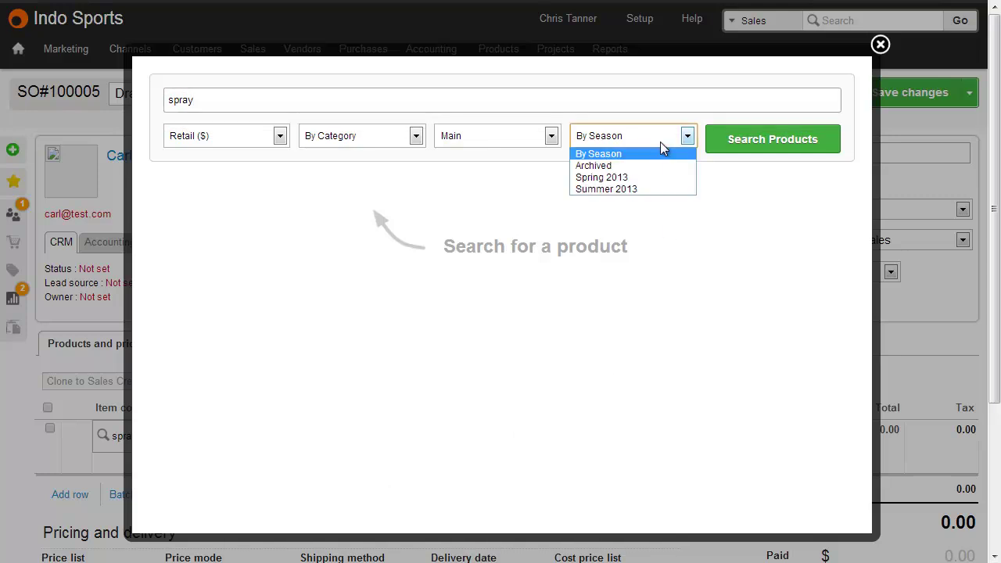
click(656, 164)
click(748, 146)
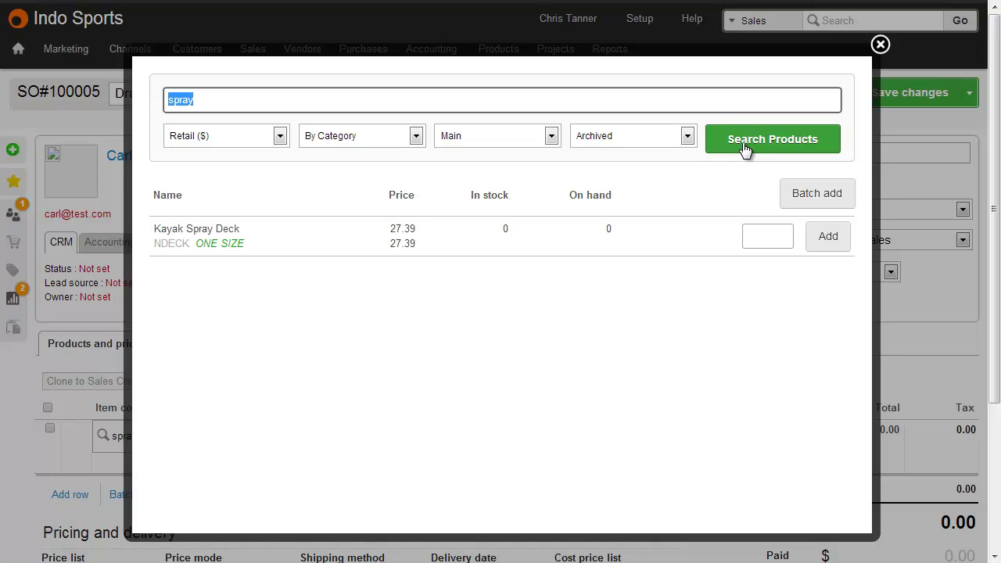
Step: Repeat the "spray" product search for the season Spring 2013 and again without any season filter
click(678, 137)
click(669, 175)
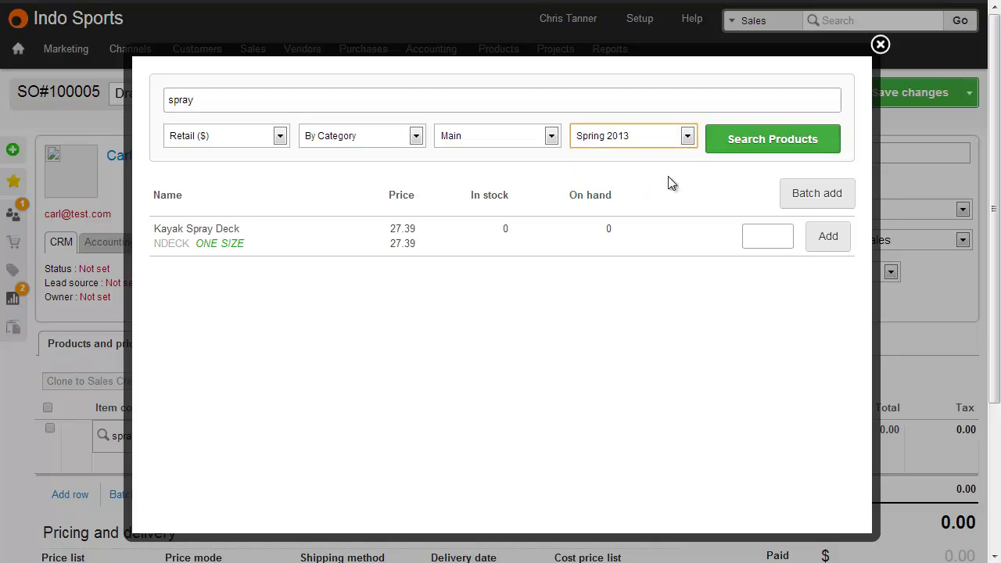
click(752, 152)
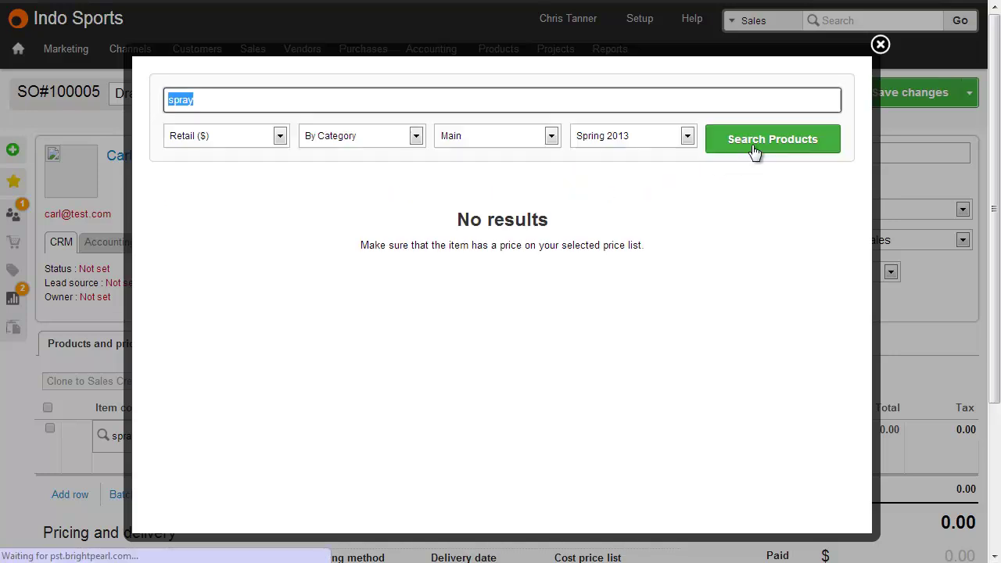
click(687, 136)
click(673, 152)
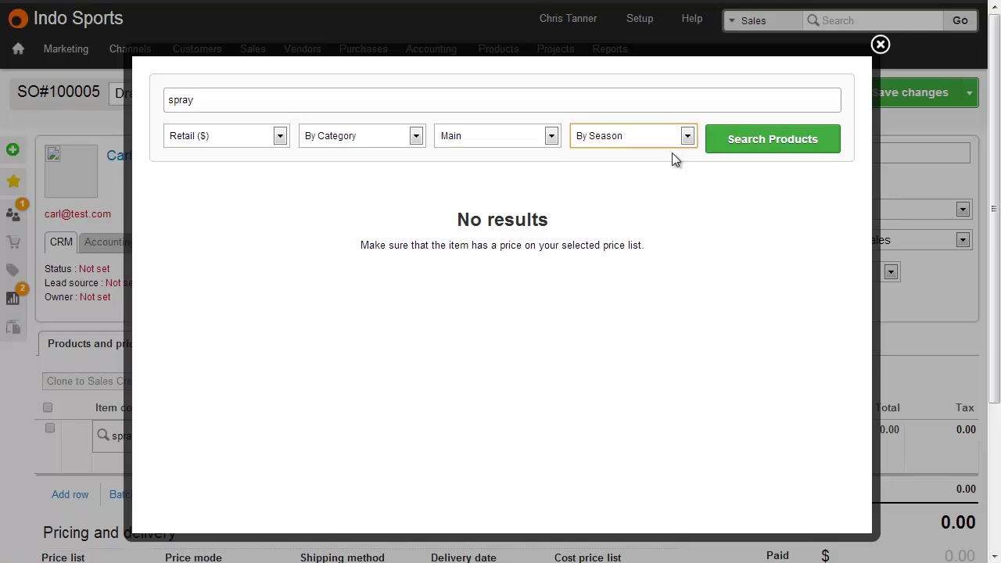
click(743, 147)
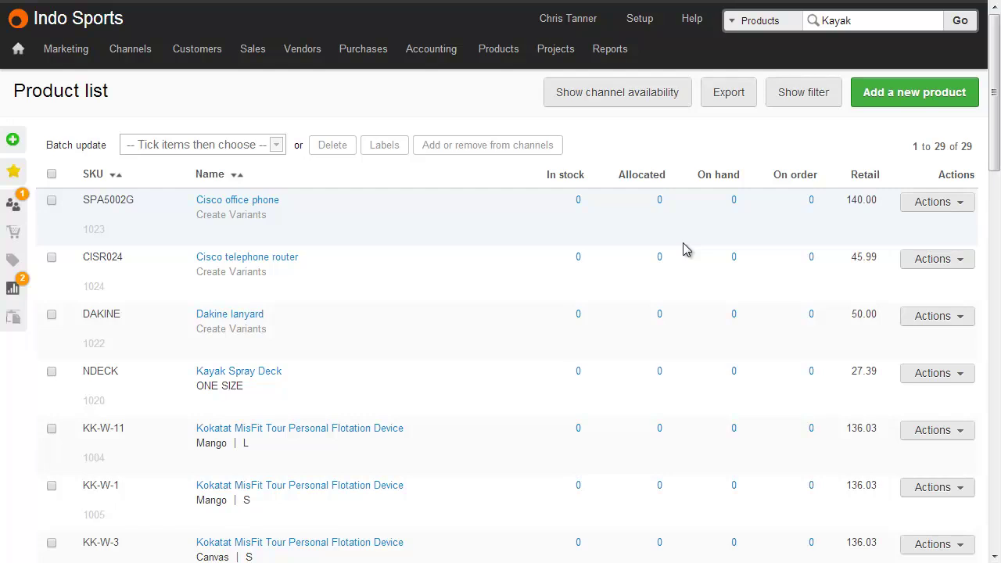
Step: Filter the product list to products in the Archived season
click(803, 103)
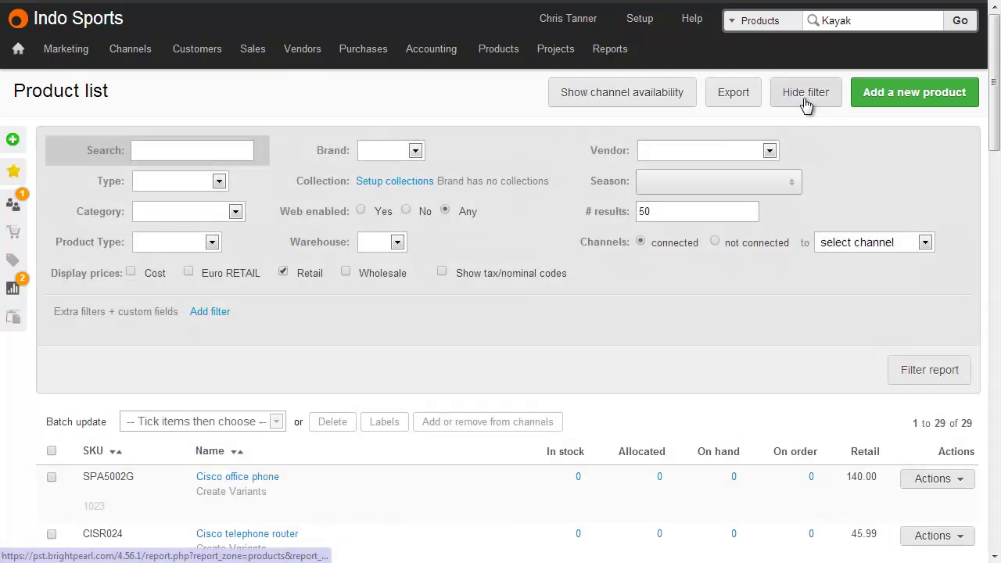
click(783, 184)
click(691, 285)
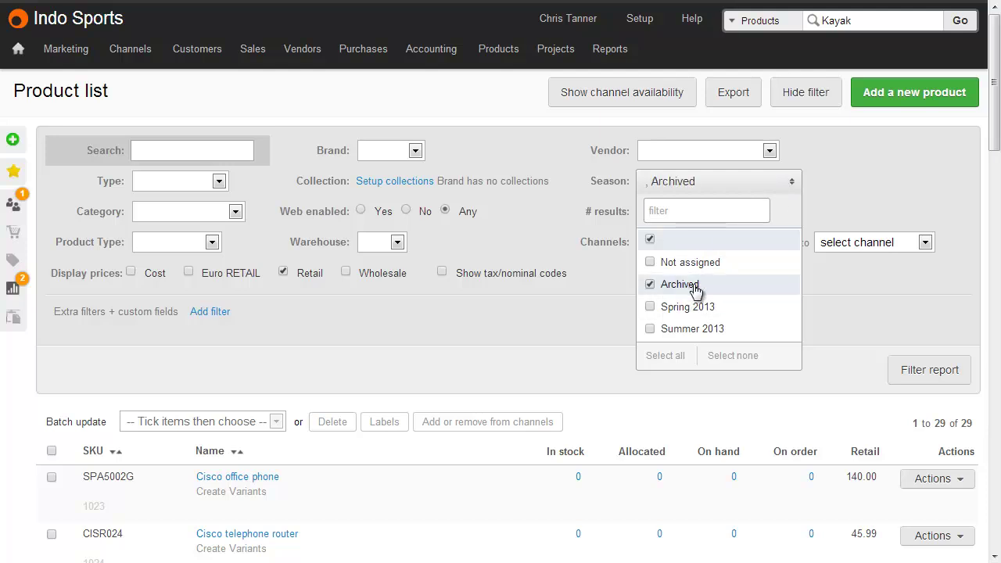
click(928, 371)
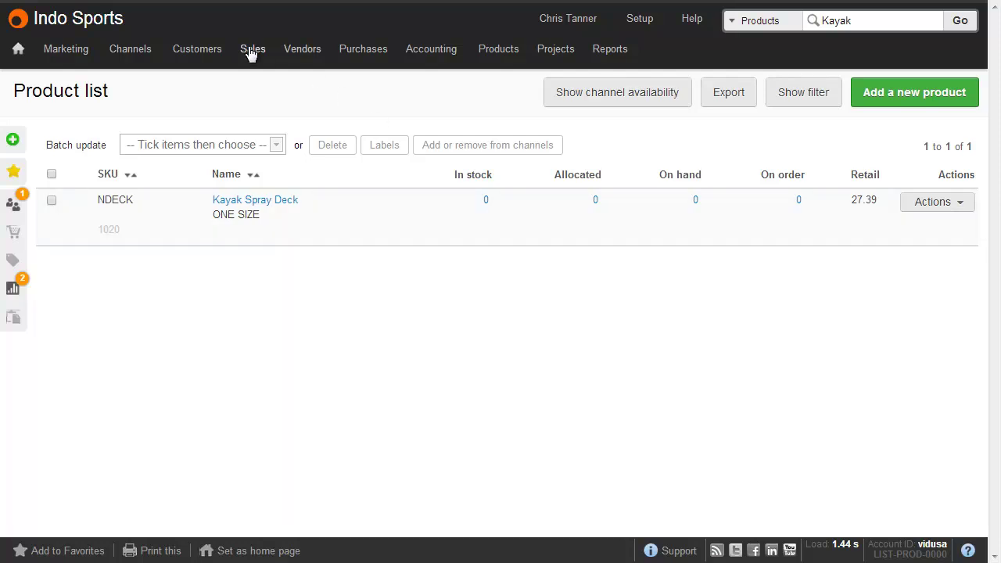
Step: Open the recent sales and quotes list and filter the sales orders by the season Summer 2013
mouse_move(251, 50)
click(277, 107)
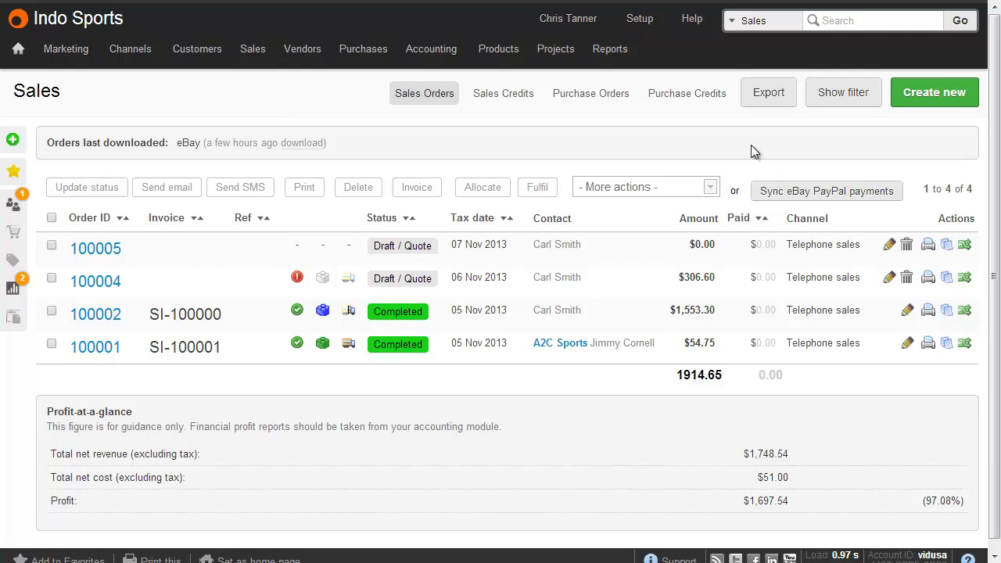
click(828, 109)
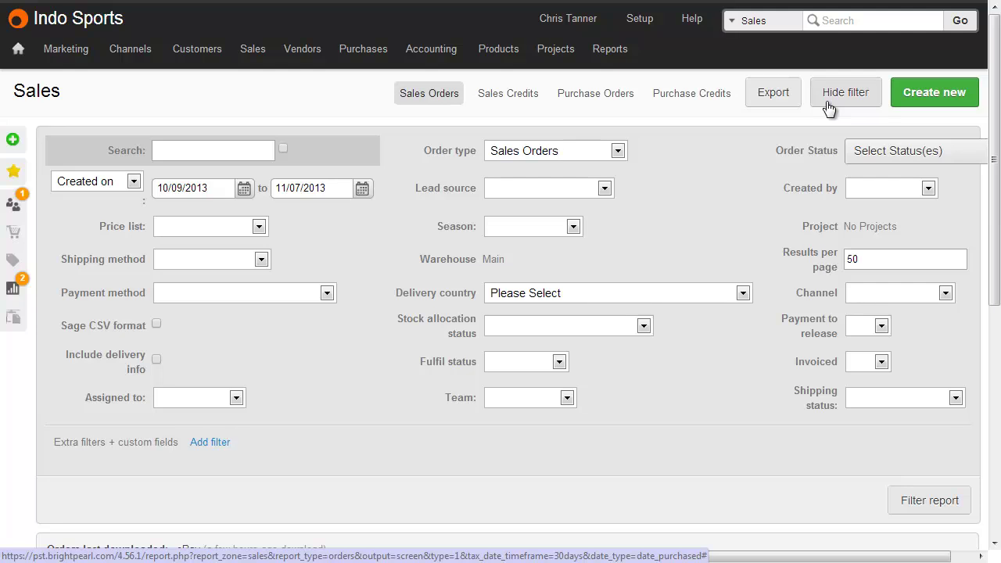
click(573, 226)
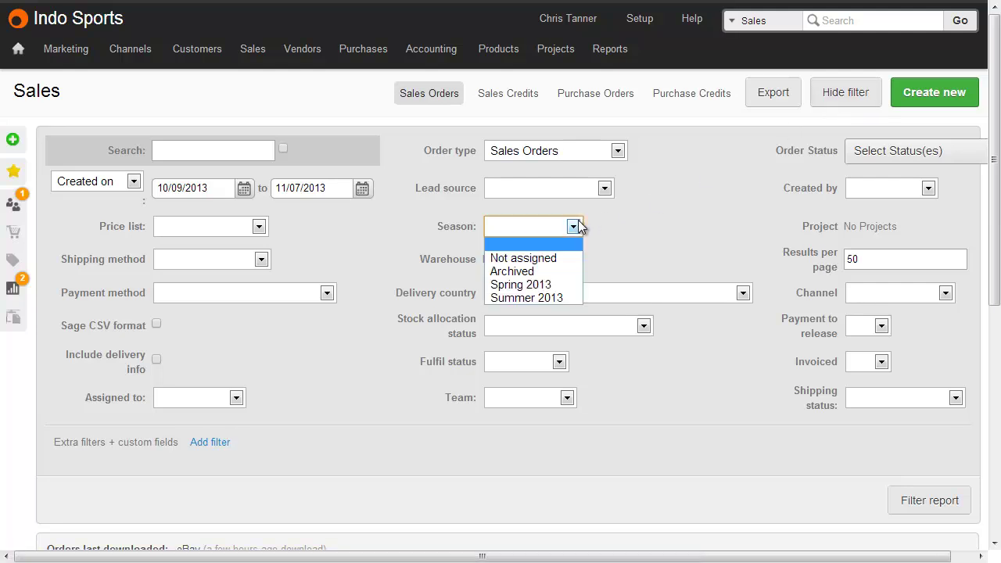
click(561, 297)
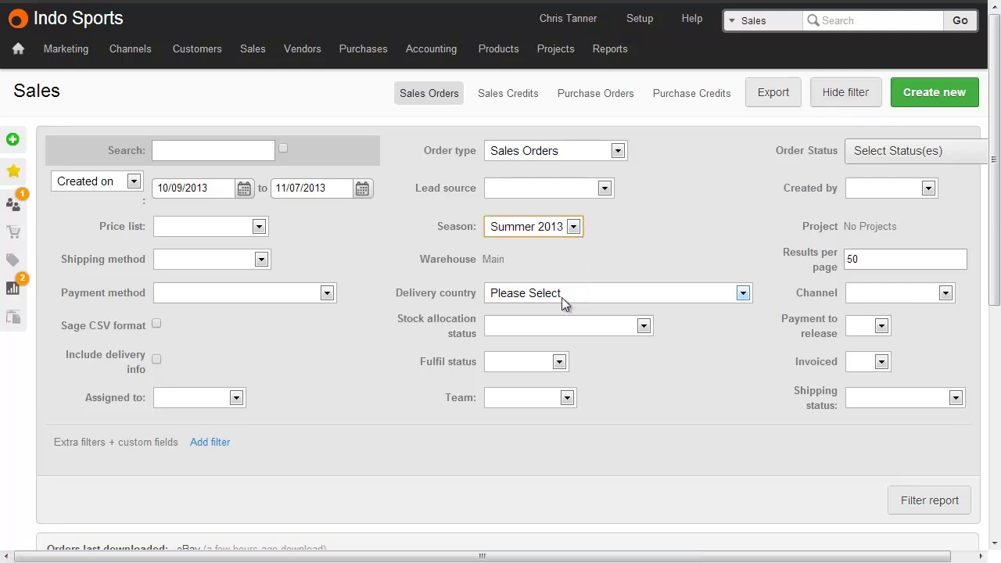
click(899, 504)
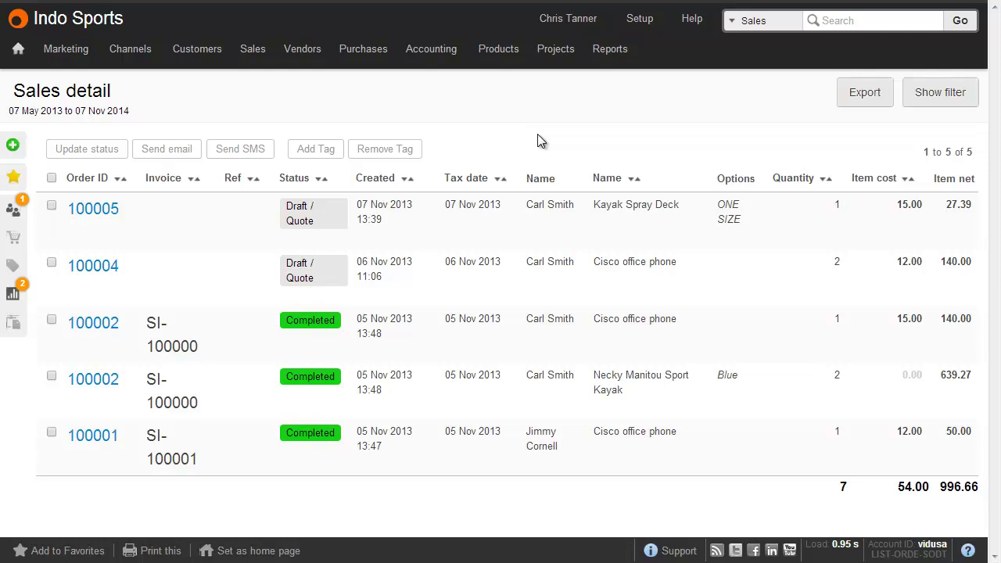
Step: Open the Sales detail report and filter it by the season Archived
mouse_move(612, 56)
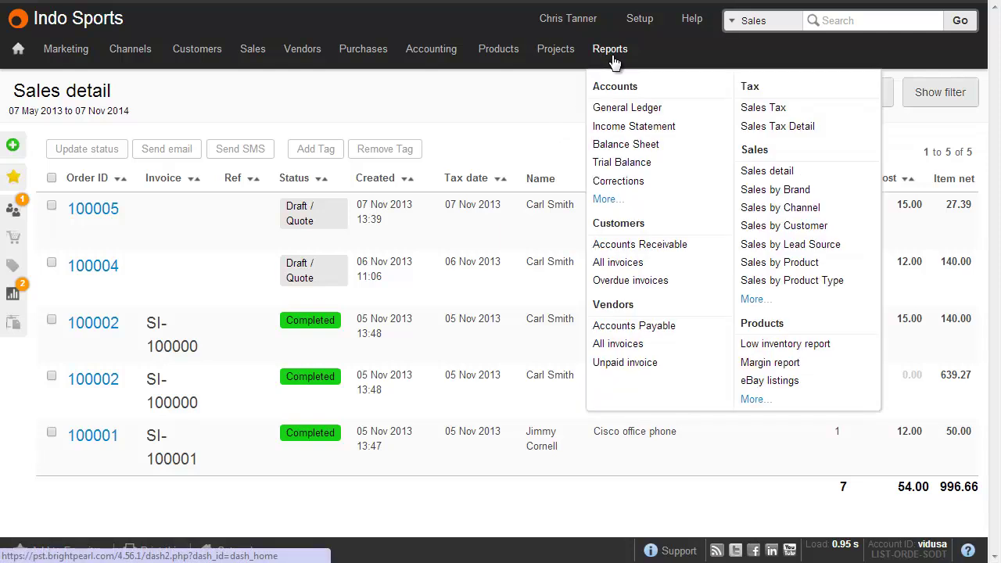
click(755, 172)
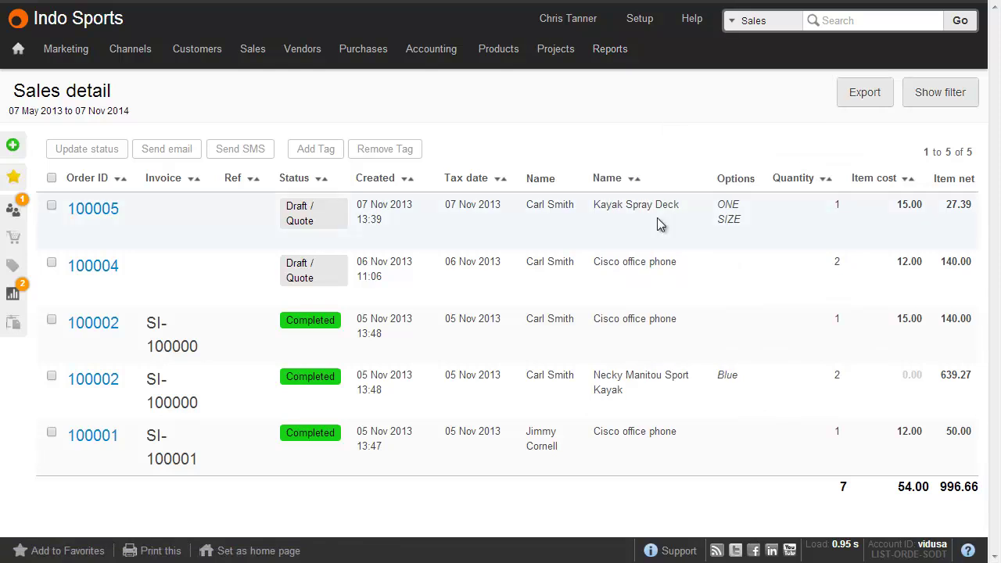
click(953, 92)
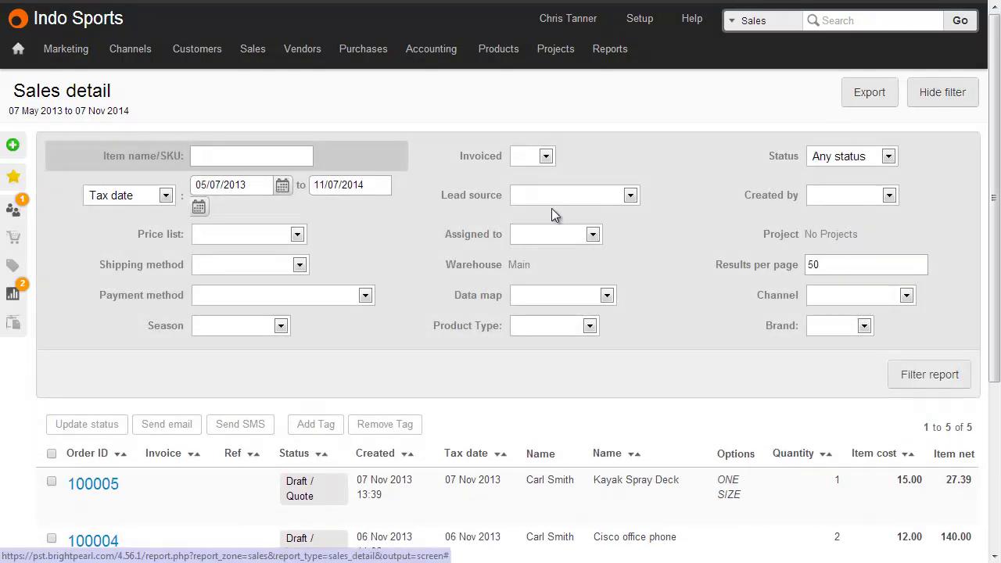
click(280, 326)
click(230, 345)
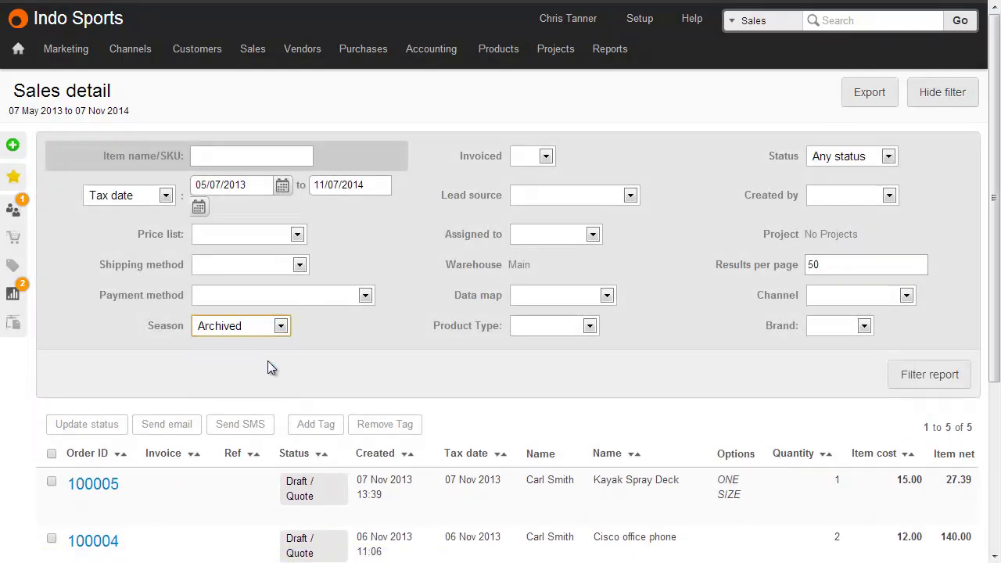
click(952, 377)
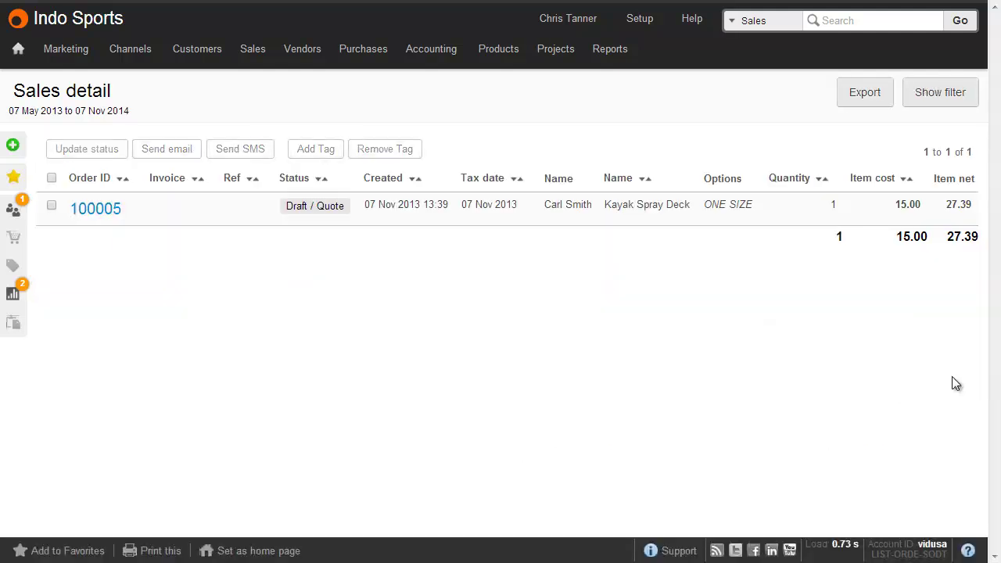
click(936, 100)
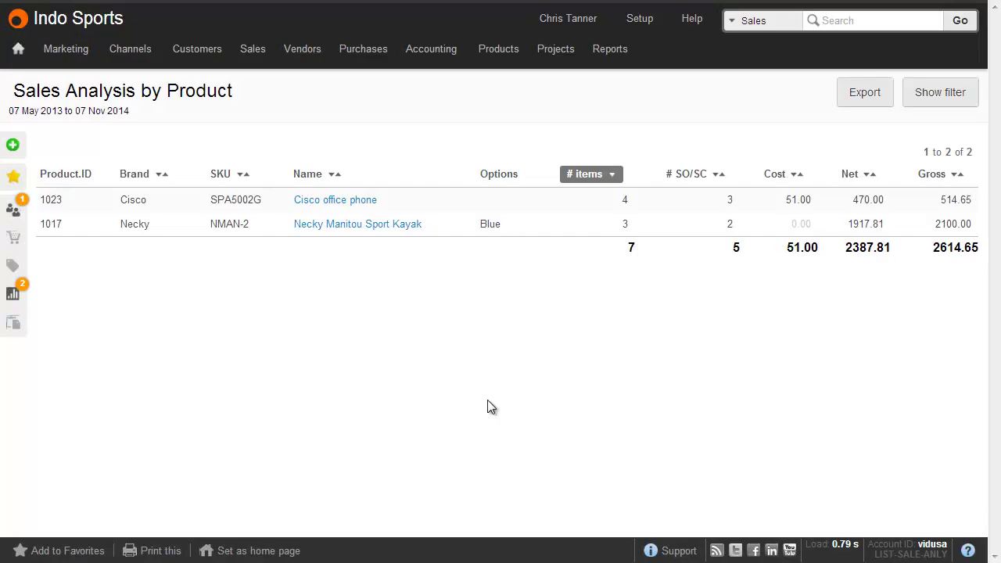
Step: Filter the Sales Analysis by Product report by the product season Summer 2013
mouse_move(614, 60)
click(924, 102)
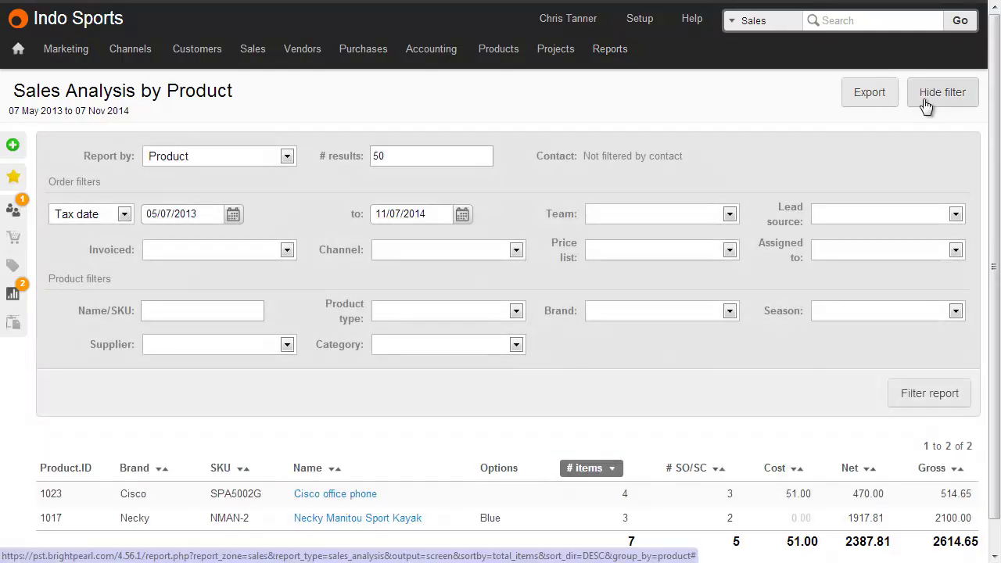
click(900, 312)
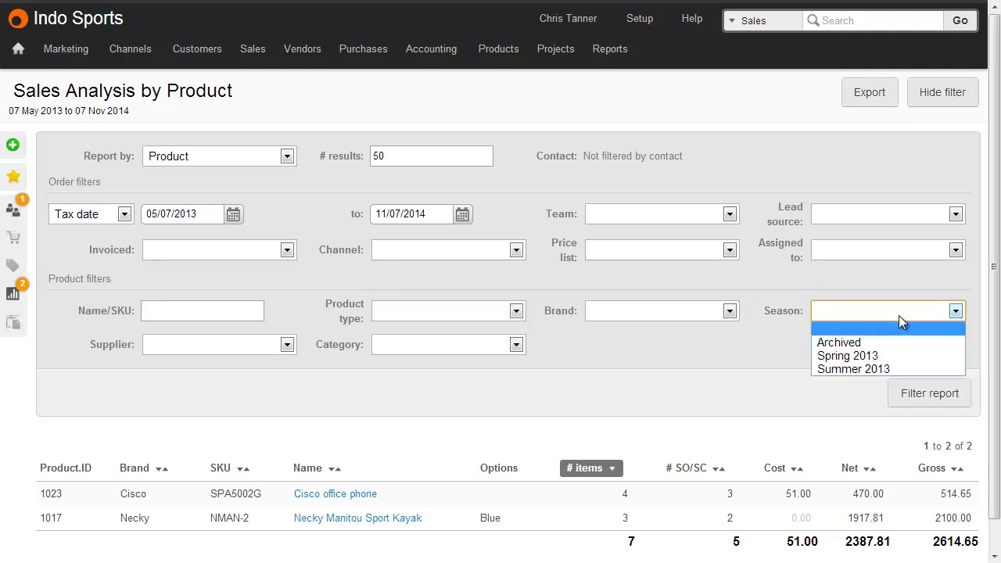
click(869, 368)
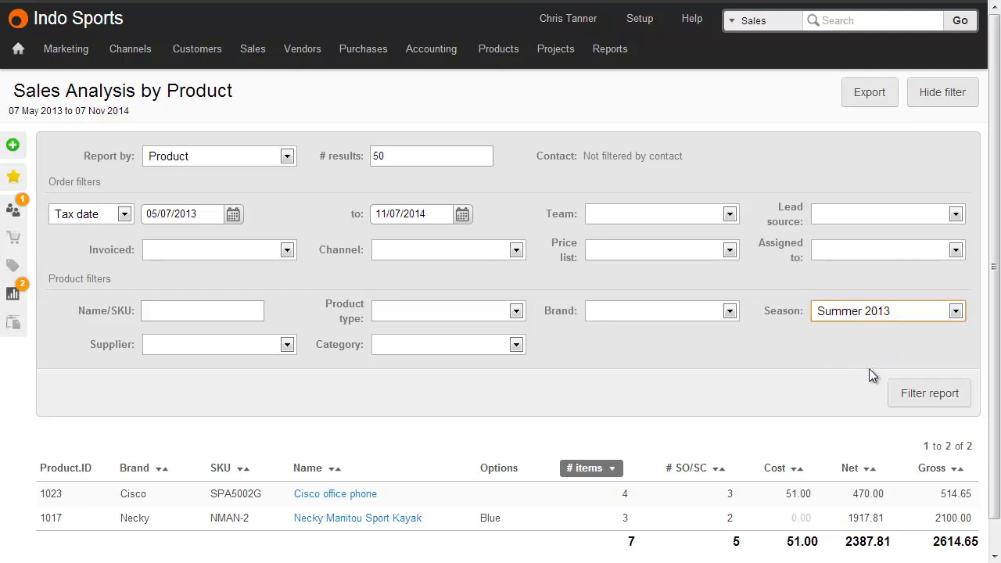
click(935, 397)
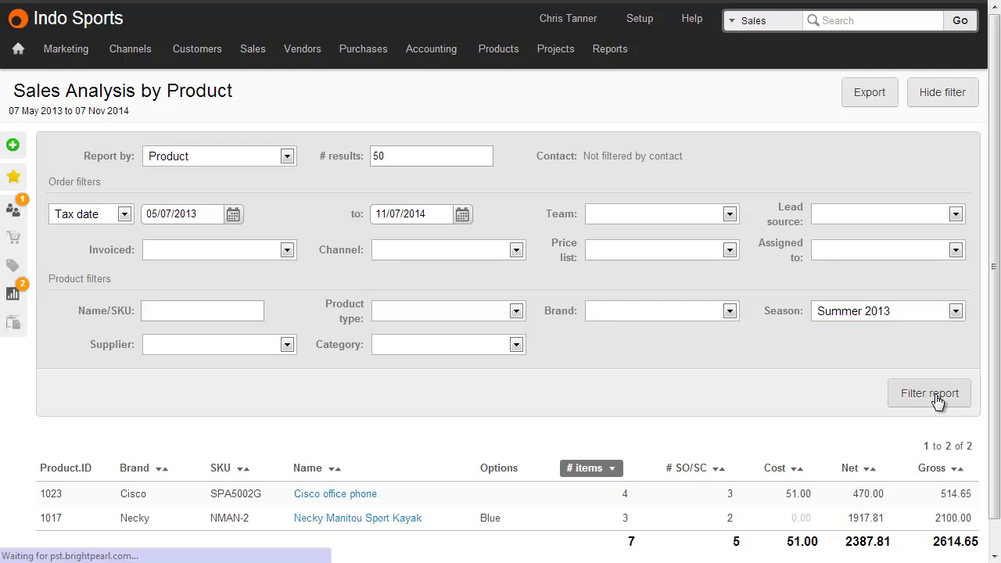